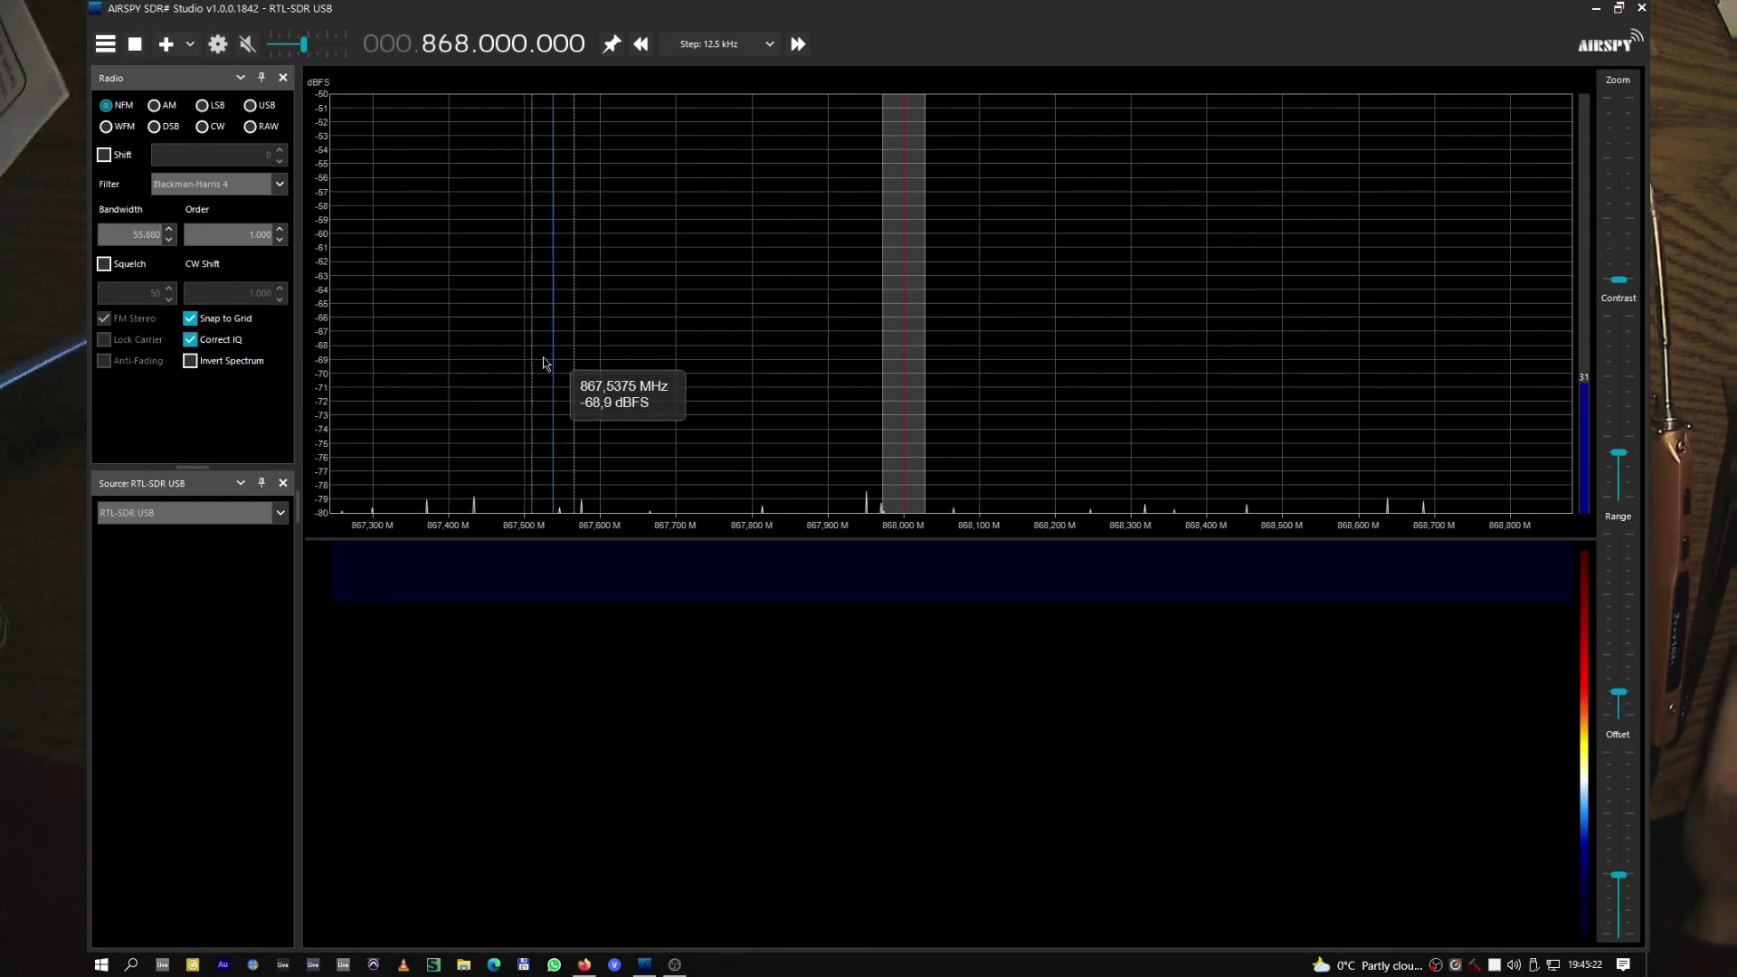
- Raise the RF gain to 42.1 dB in the RTL-SDR device settings
click(218, 46)
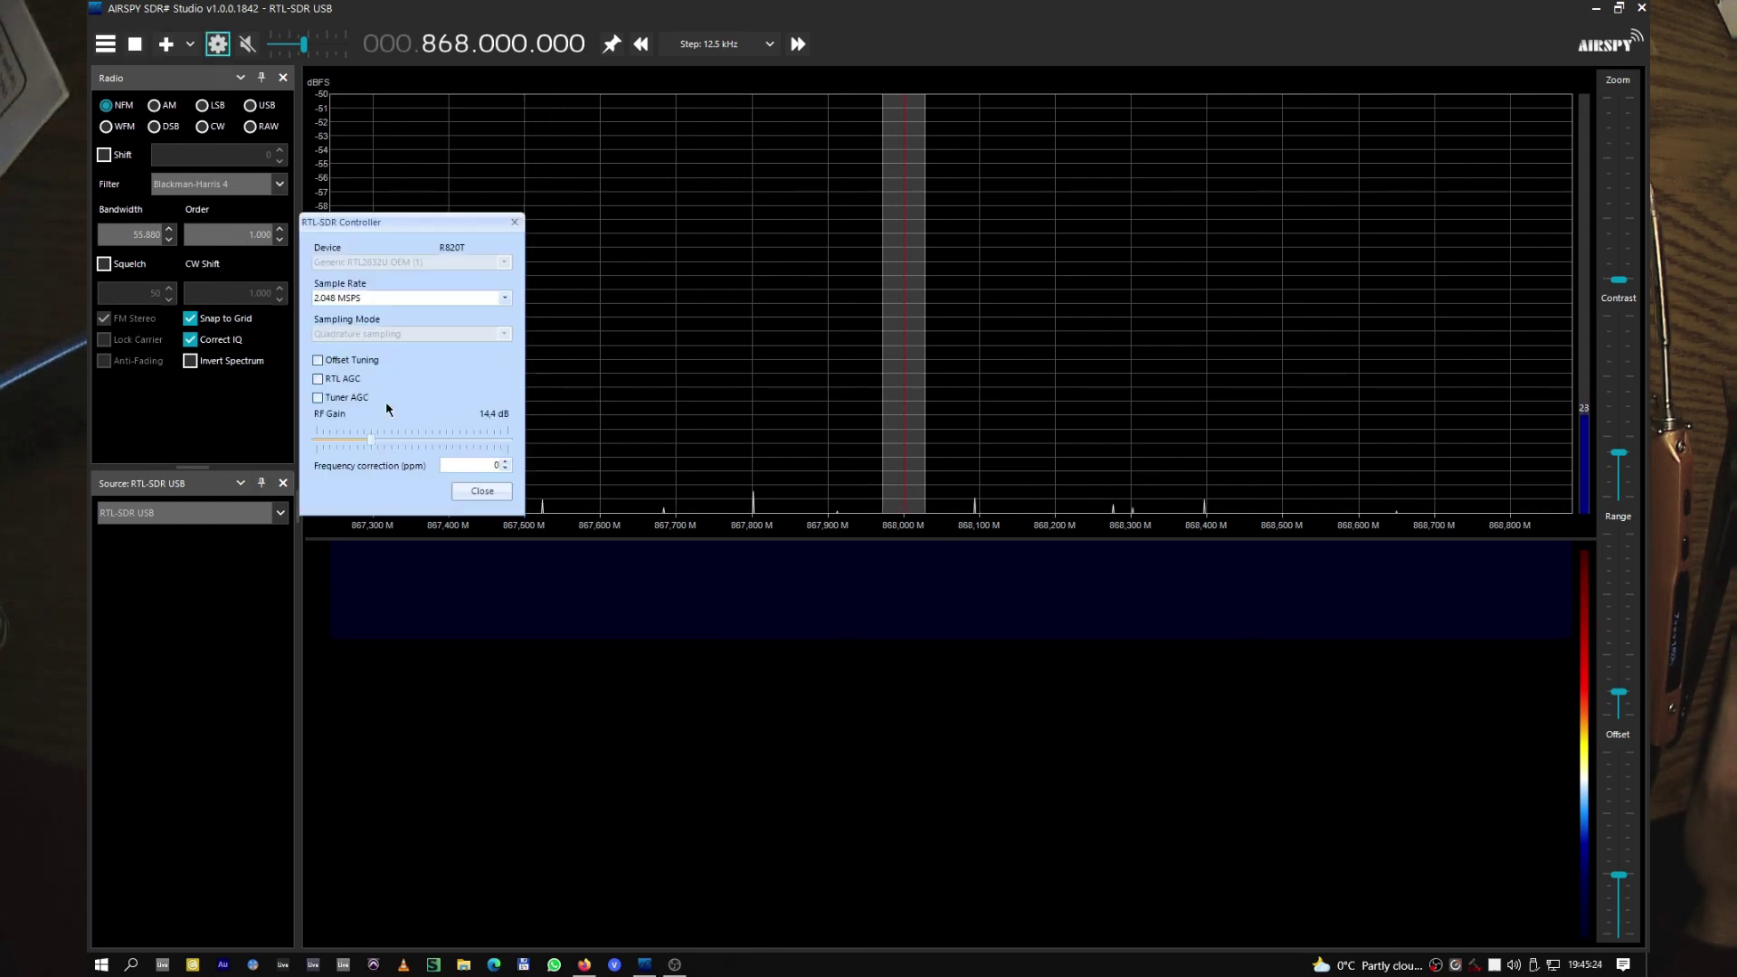
drag(373, 443, 473, 441)
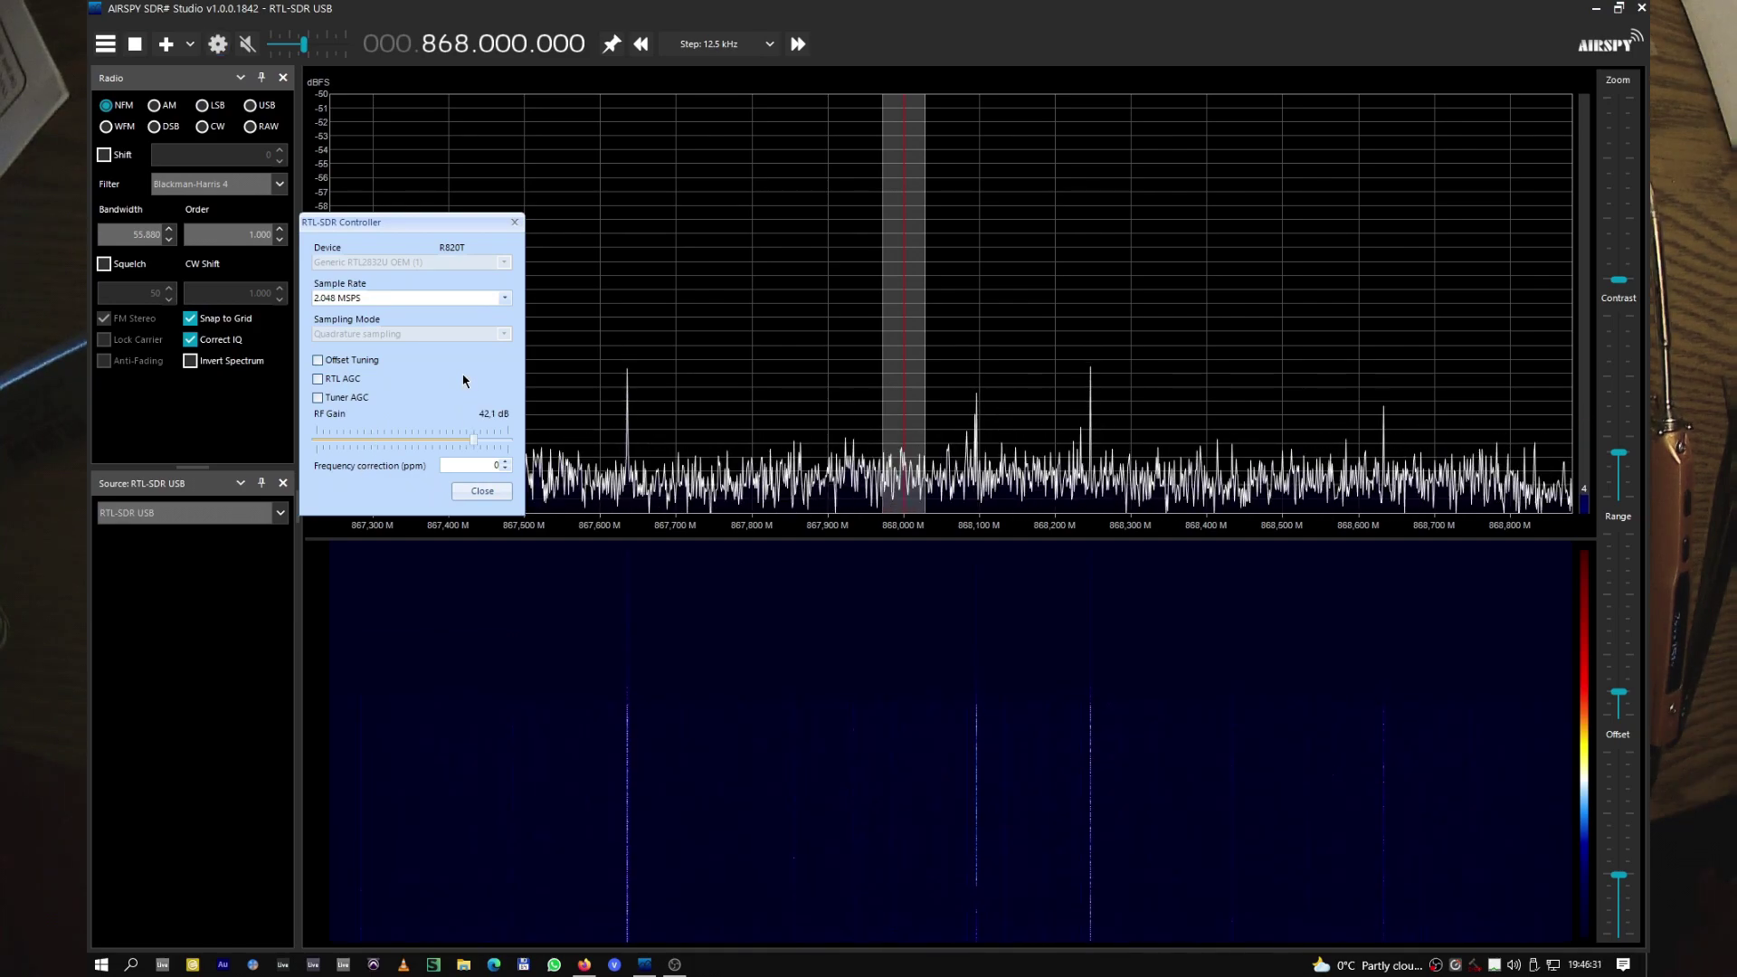
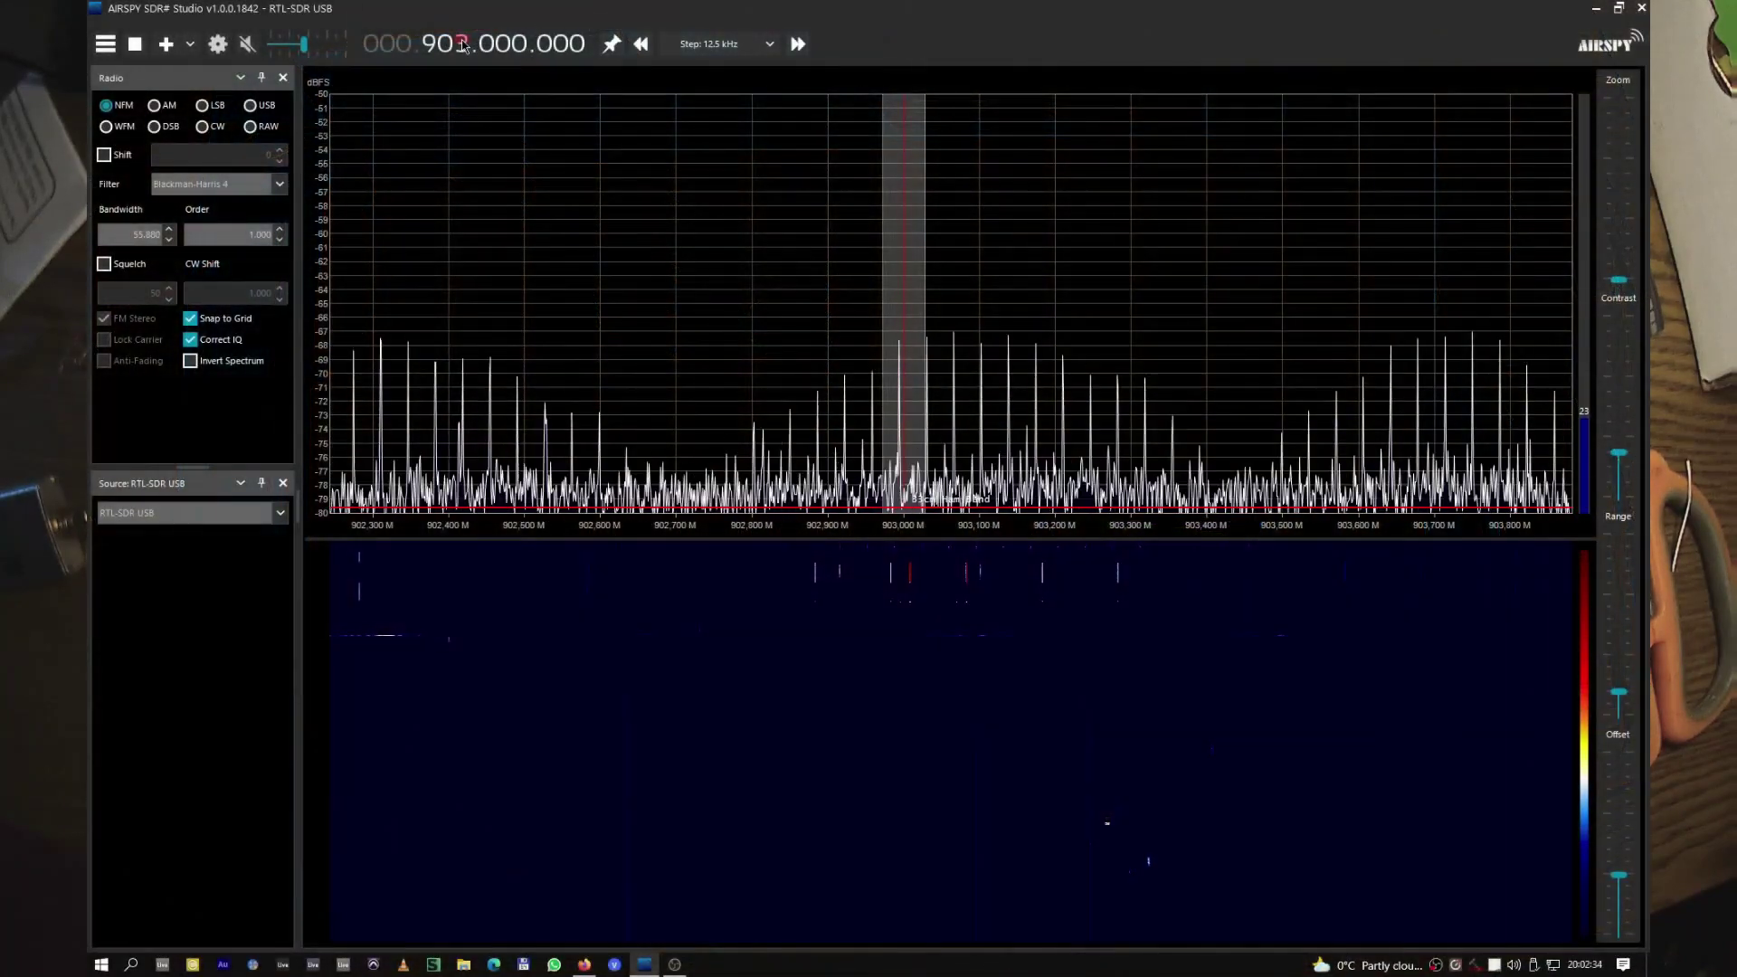
- Tune down through 850 and 820 MHz to 819 MHz to examine the signals there
scroll(462, 45, up, 2)
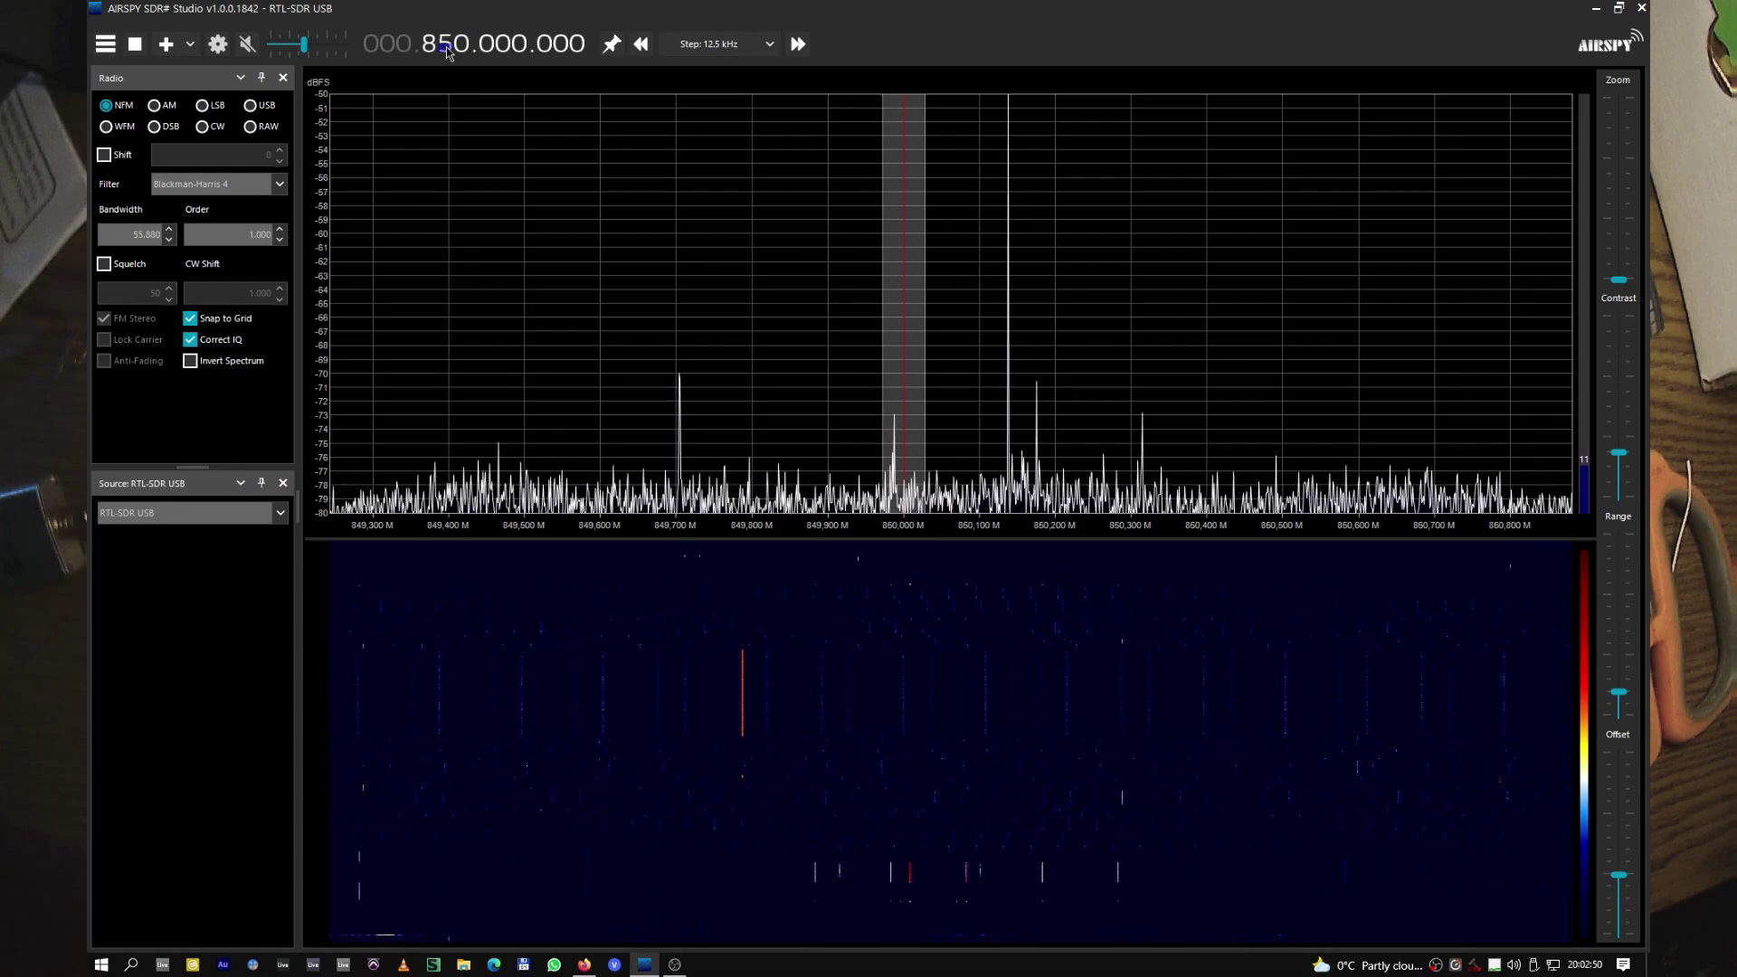
scroll(447, 47, down, 3)
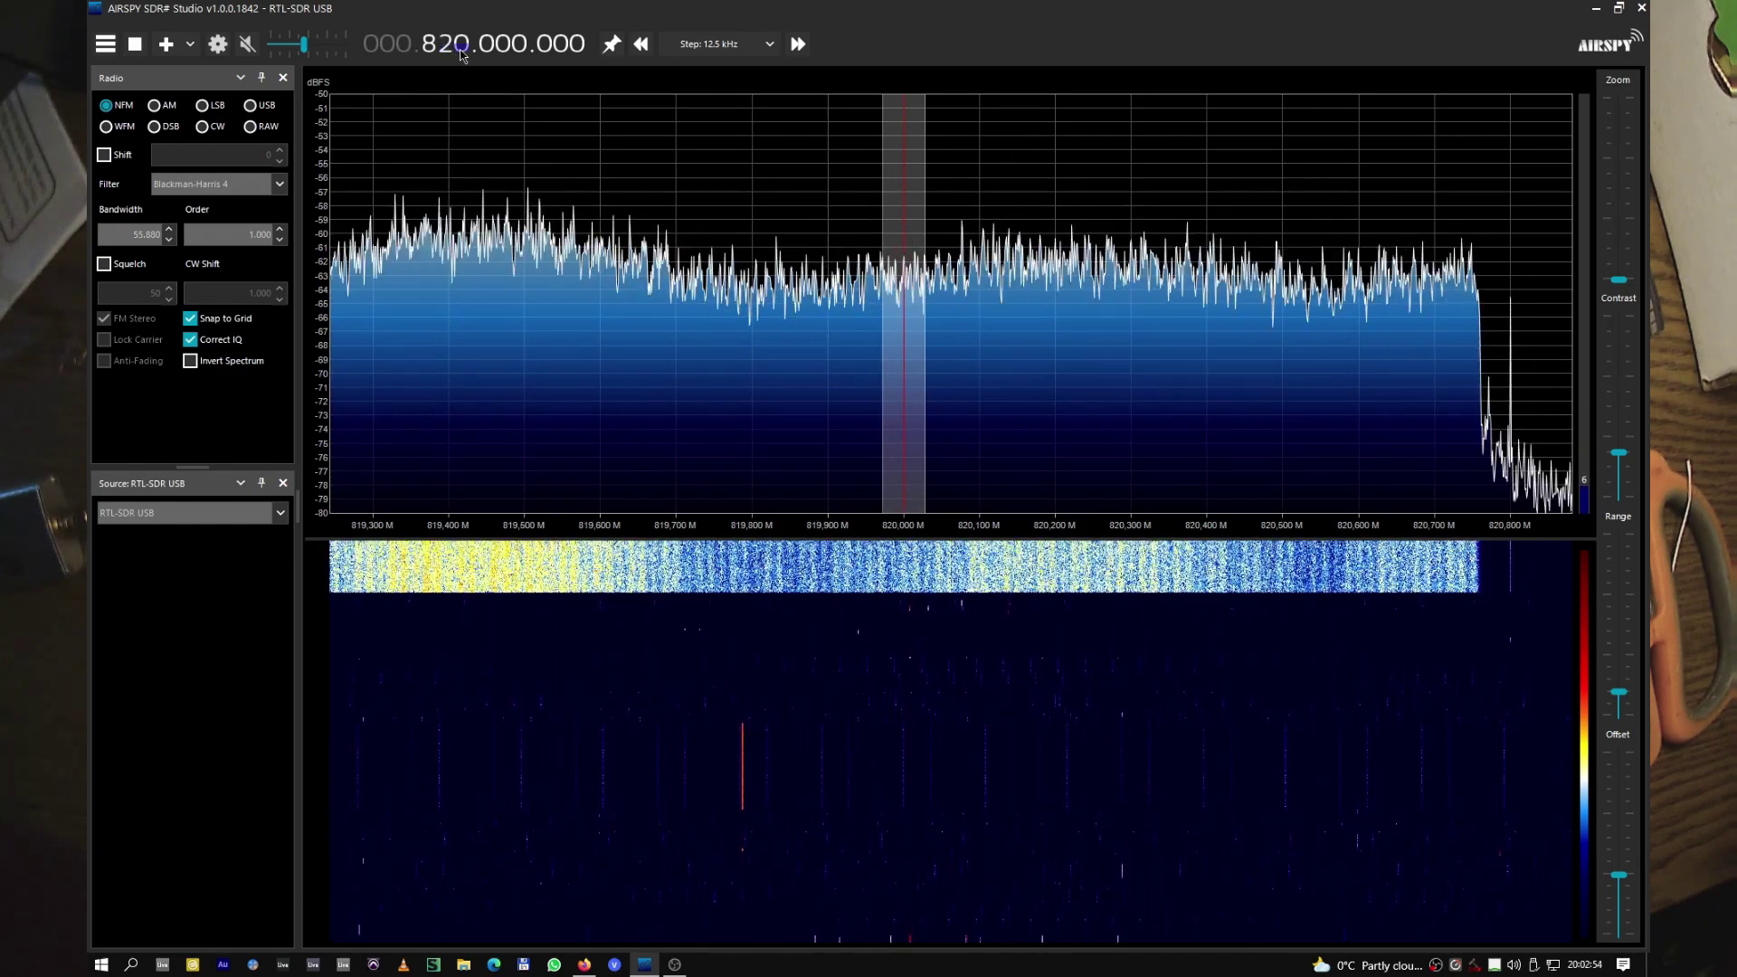
scroll(460, 50, down, 1)
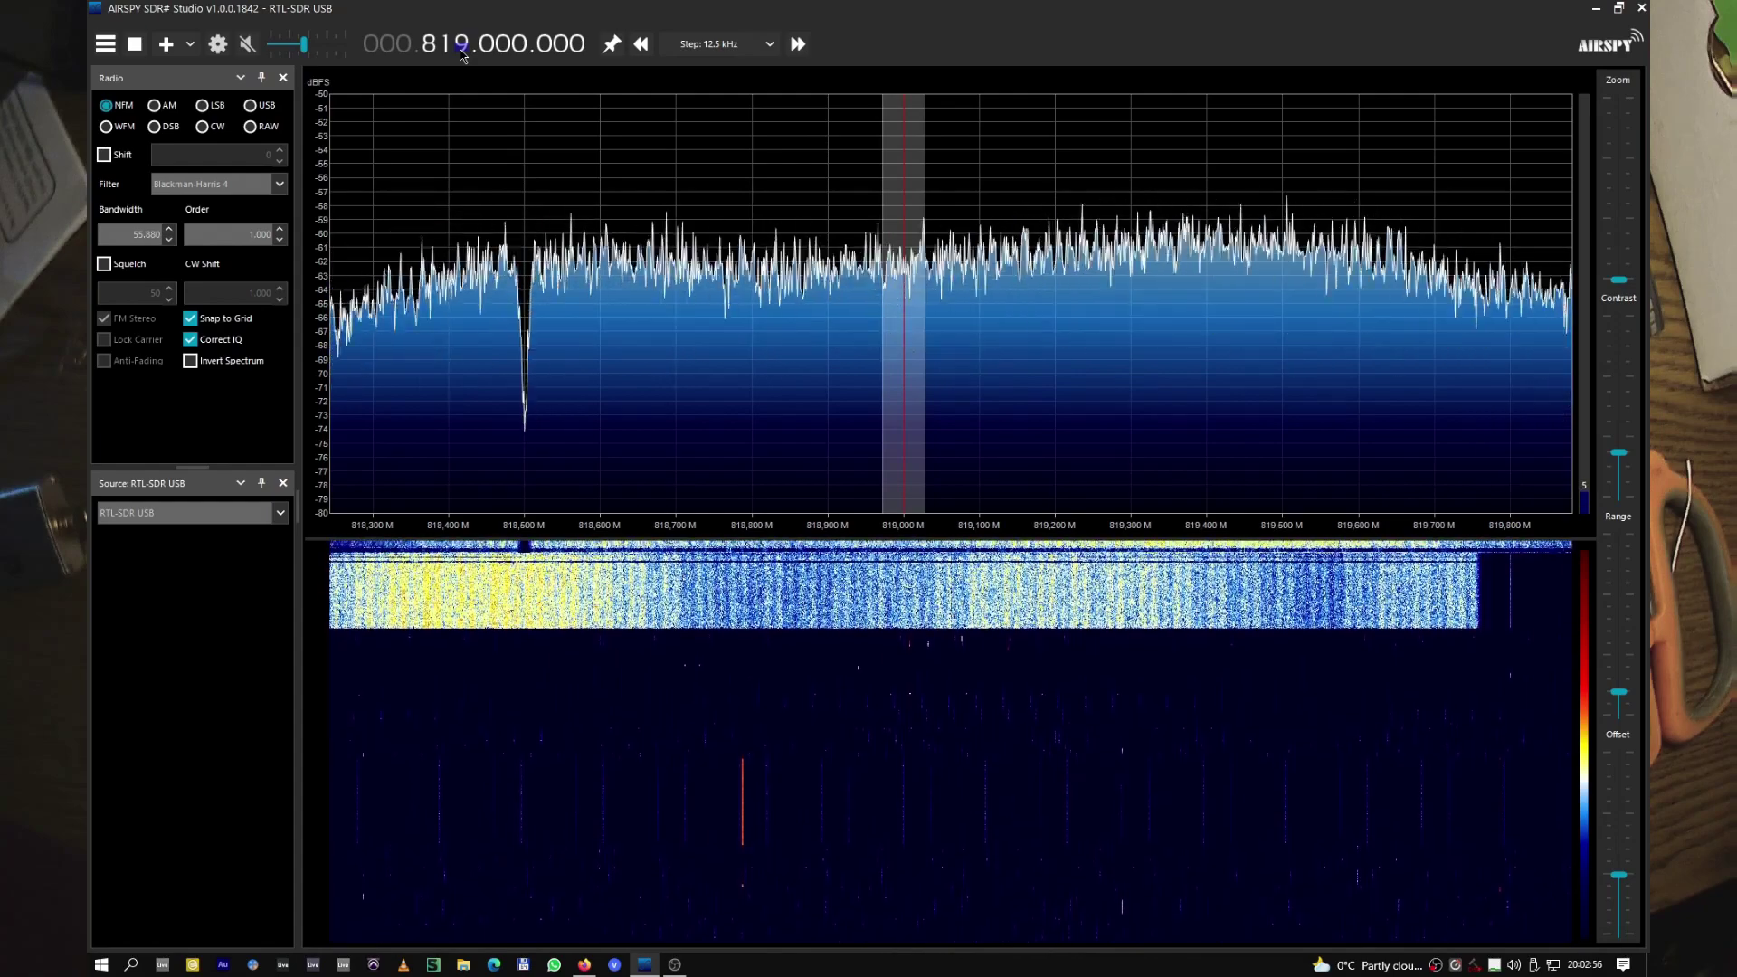
- Tune the receiver up through 861 MHz to 868 MHz
scroll(460, 50, up, 4)
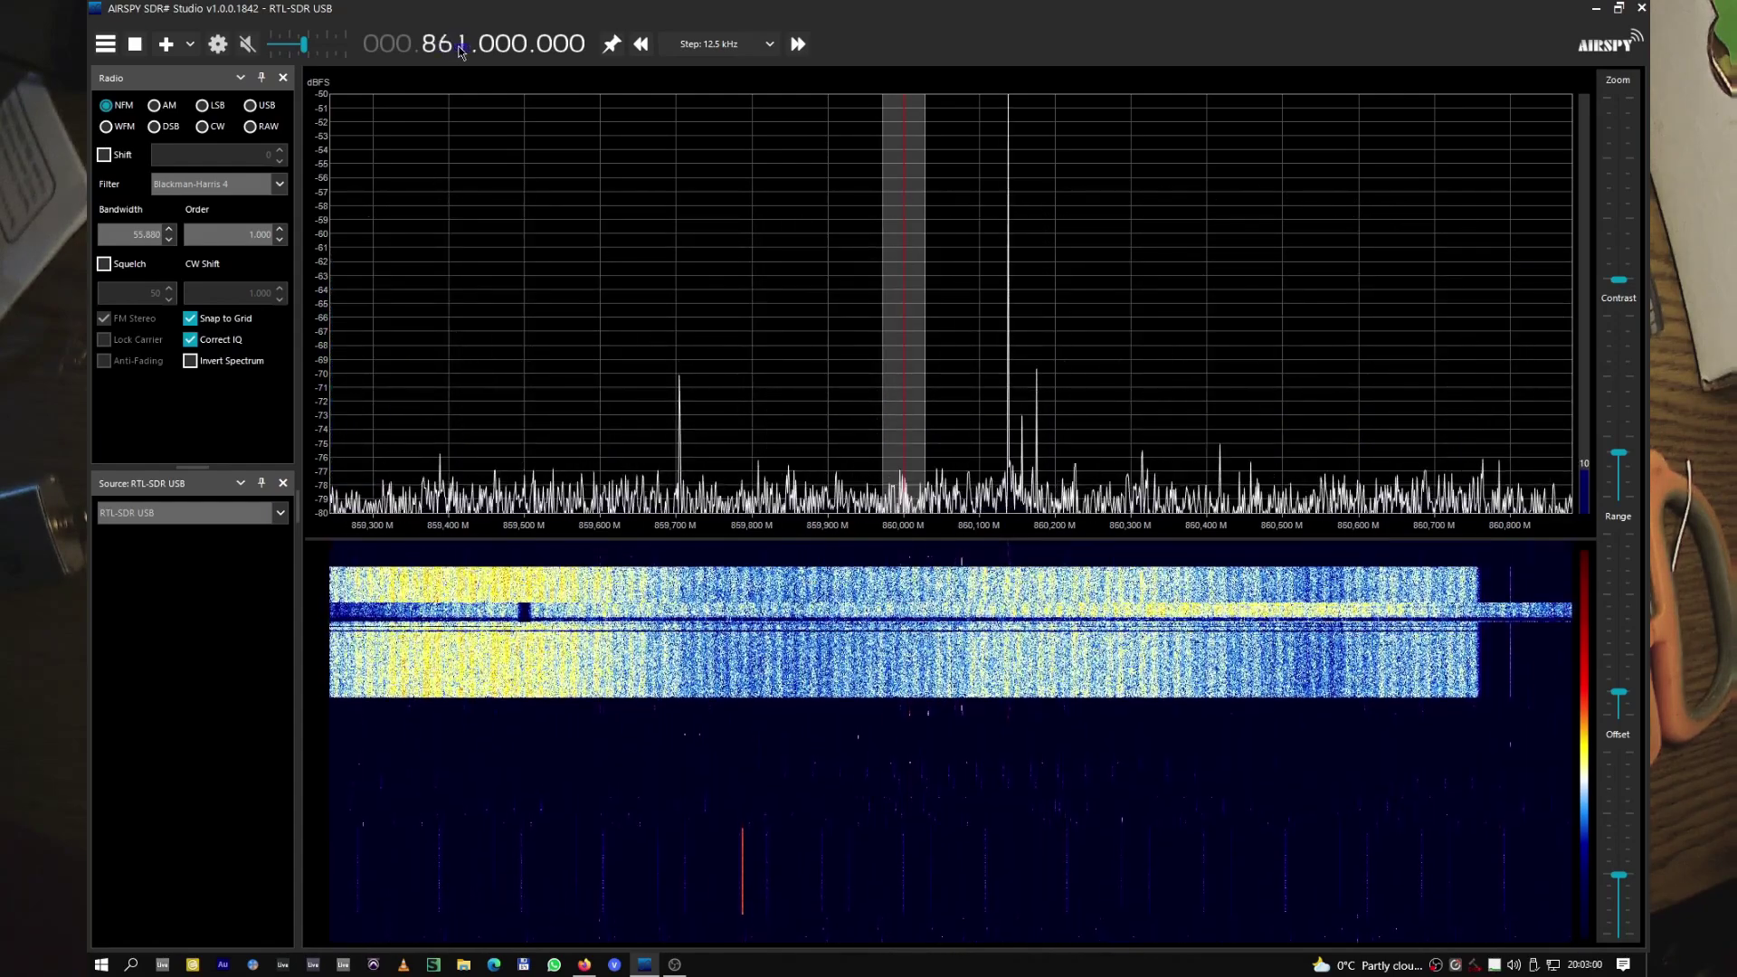
scroll(460, 50, up, 6)
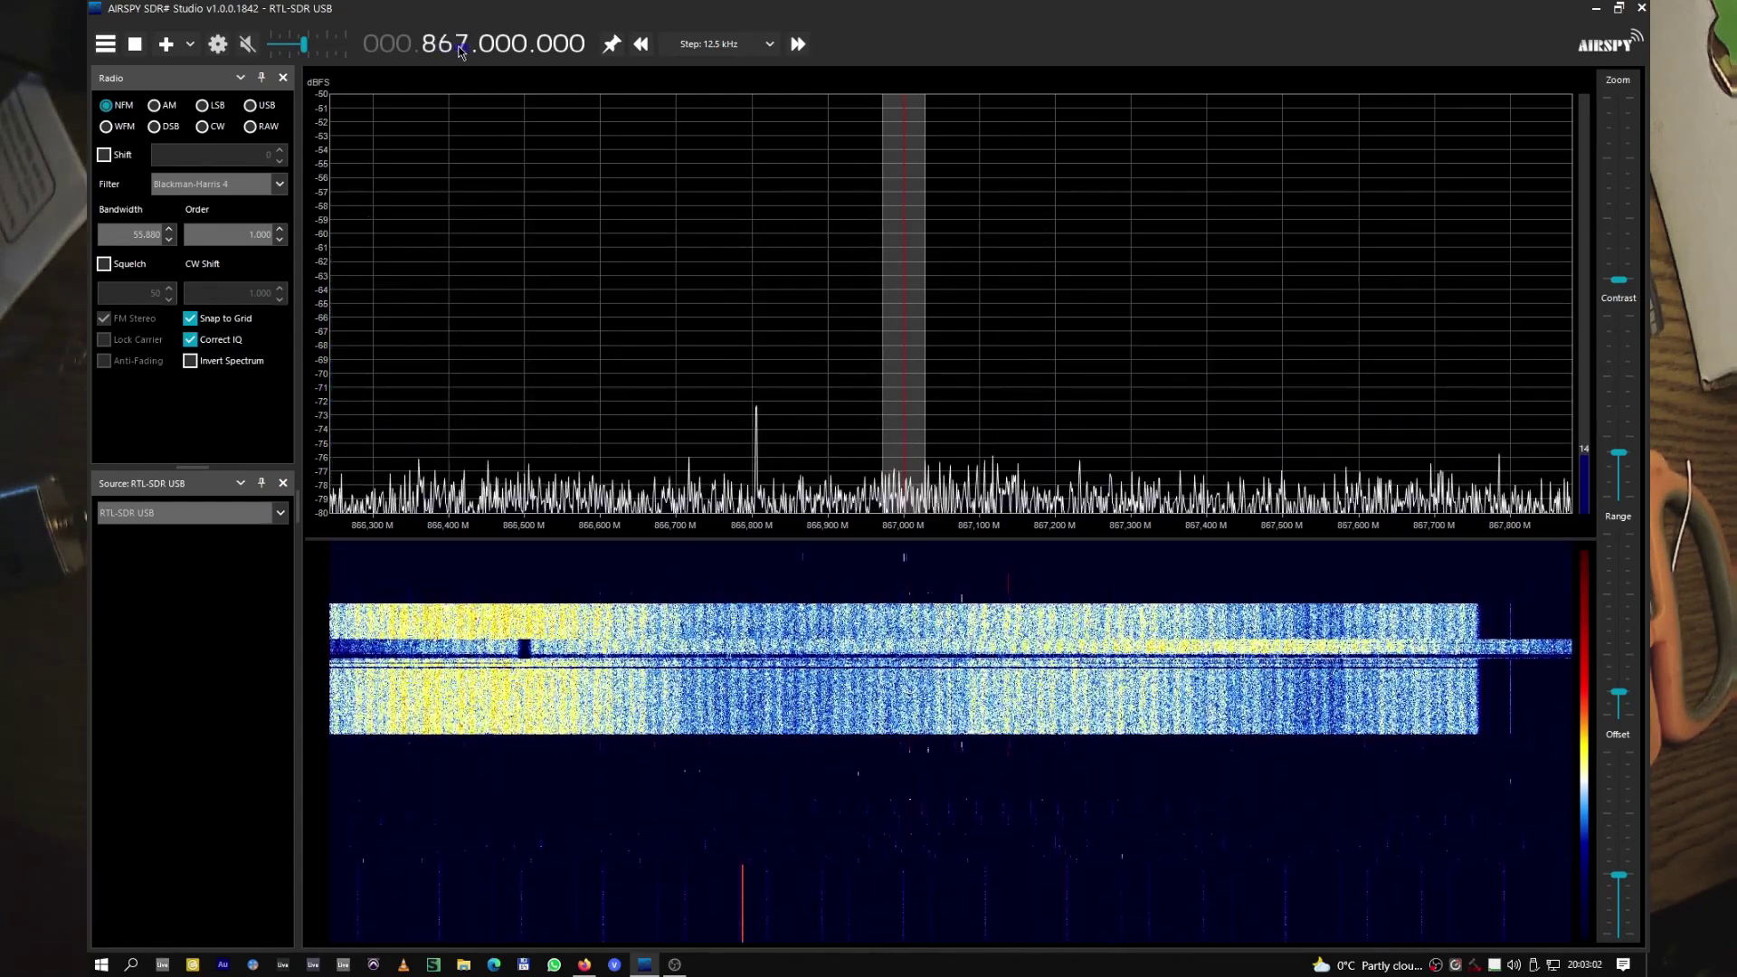
scroll(460, 50, up, 1)
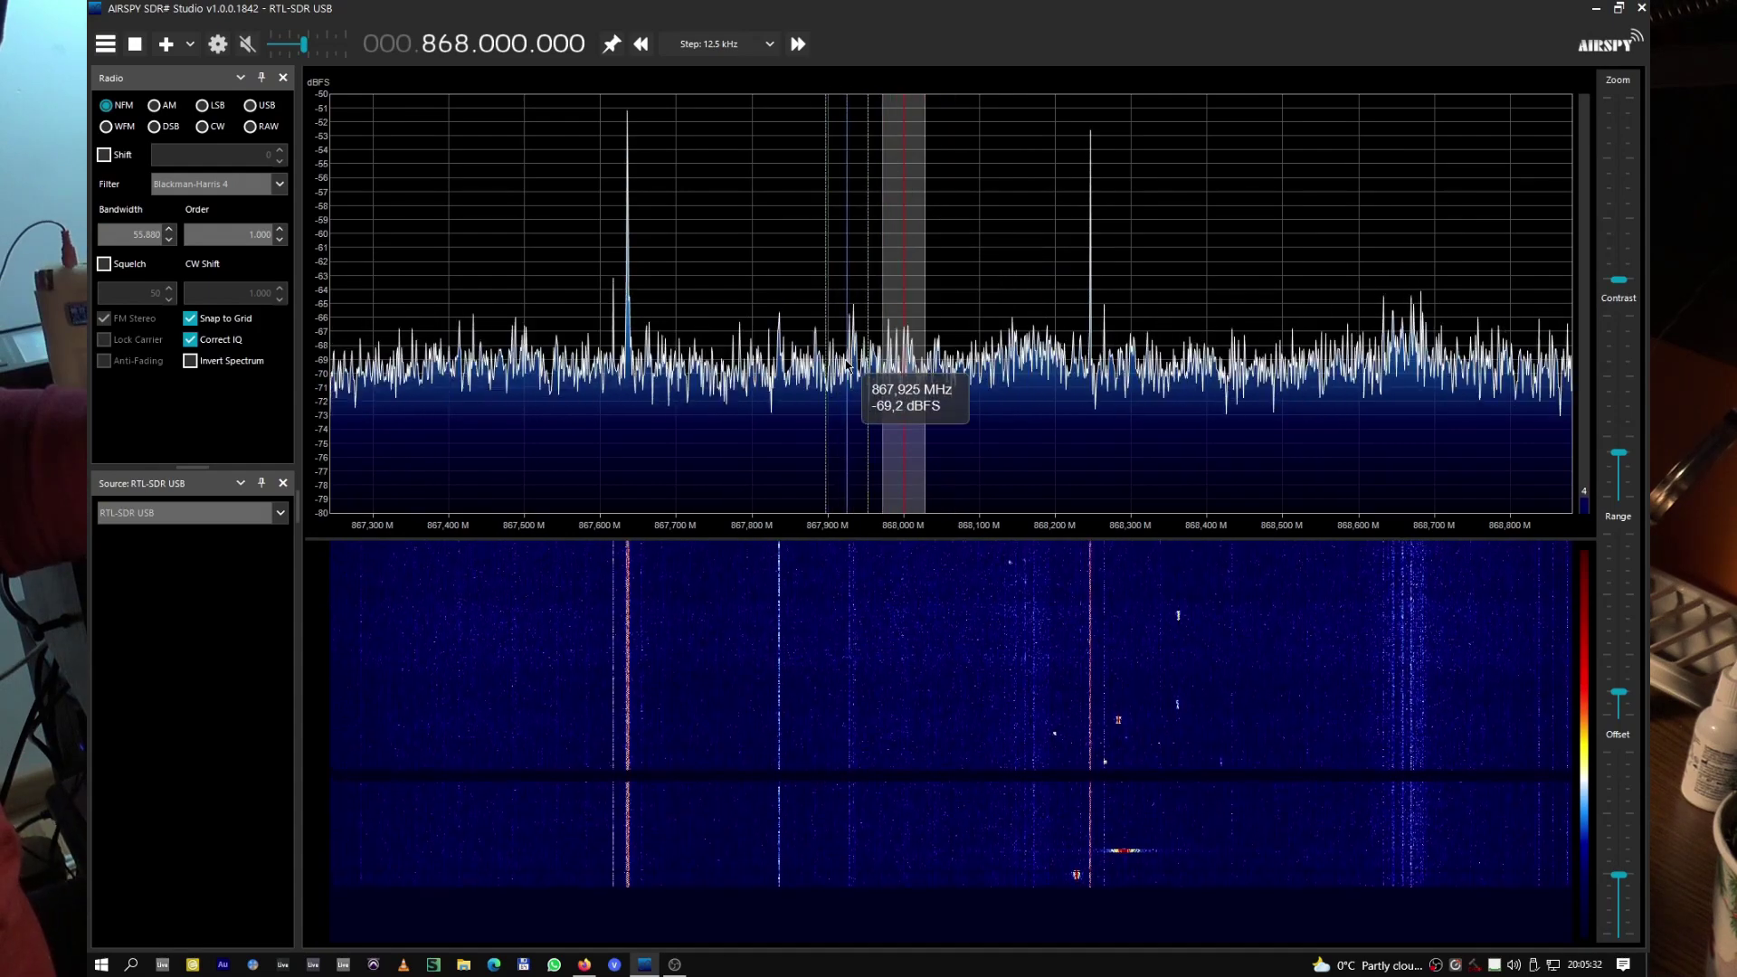
- Check the RF gain in the RTL-SDR device settings and close them
click(218, 44)
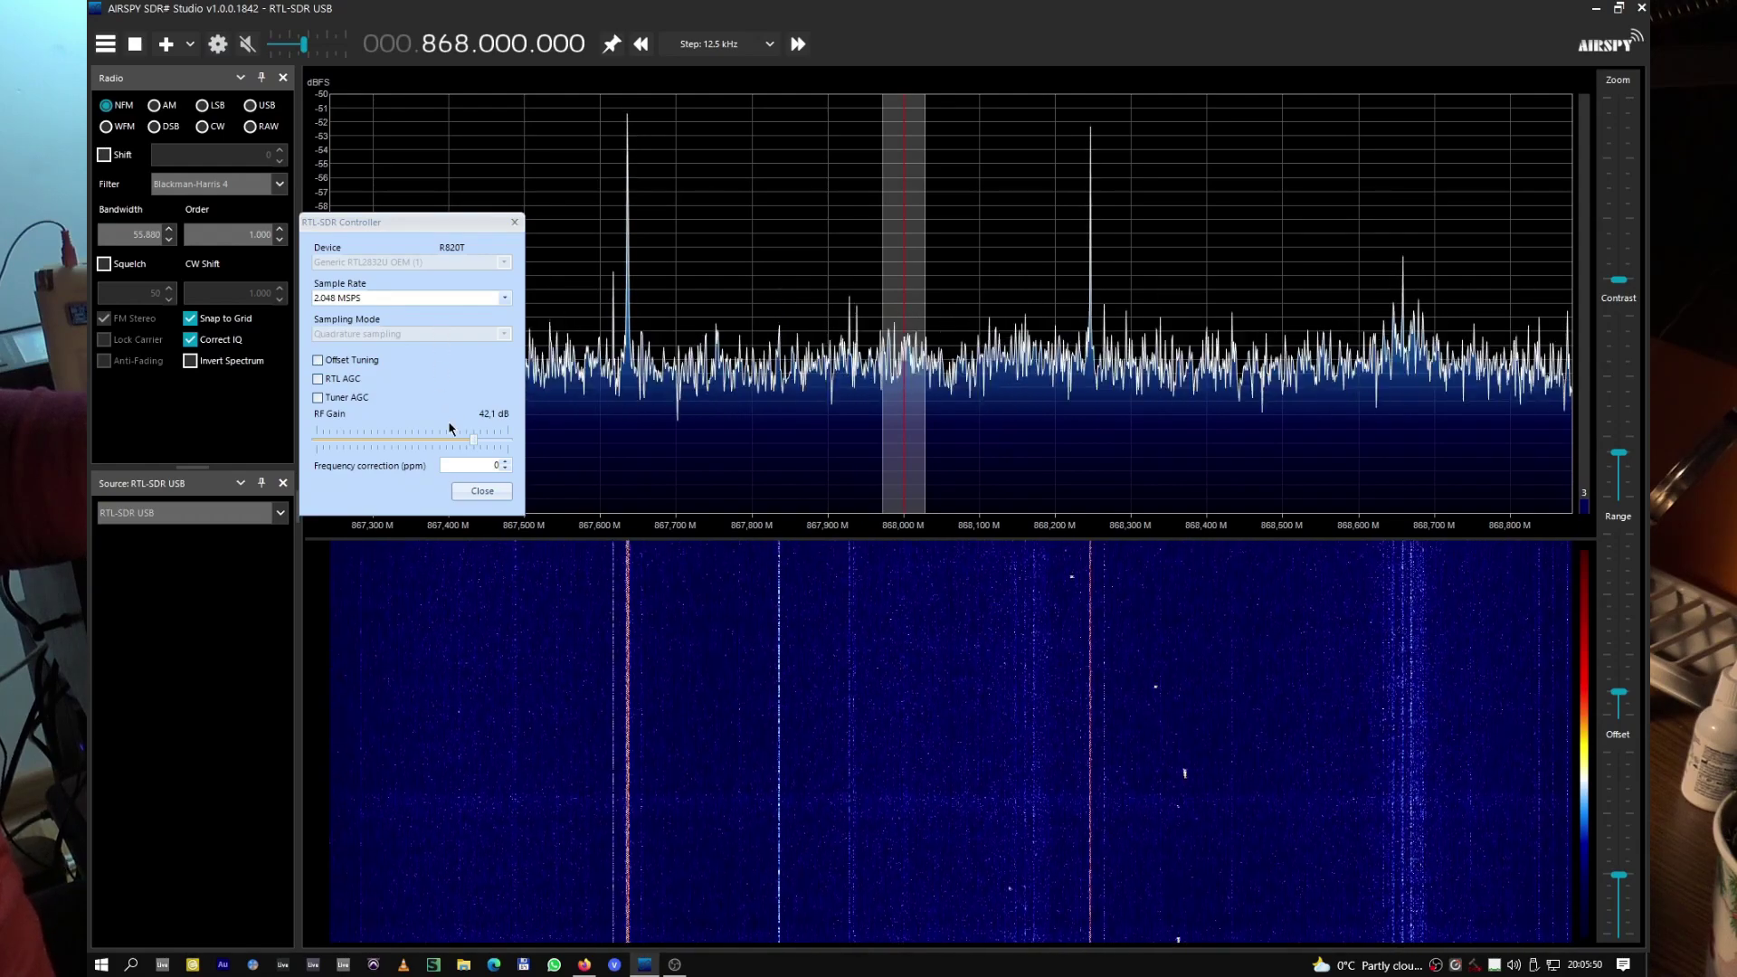
click(482, 491)
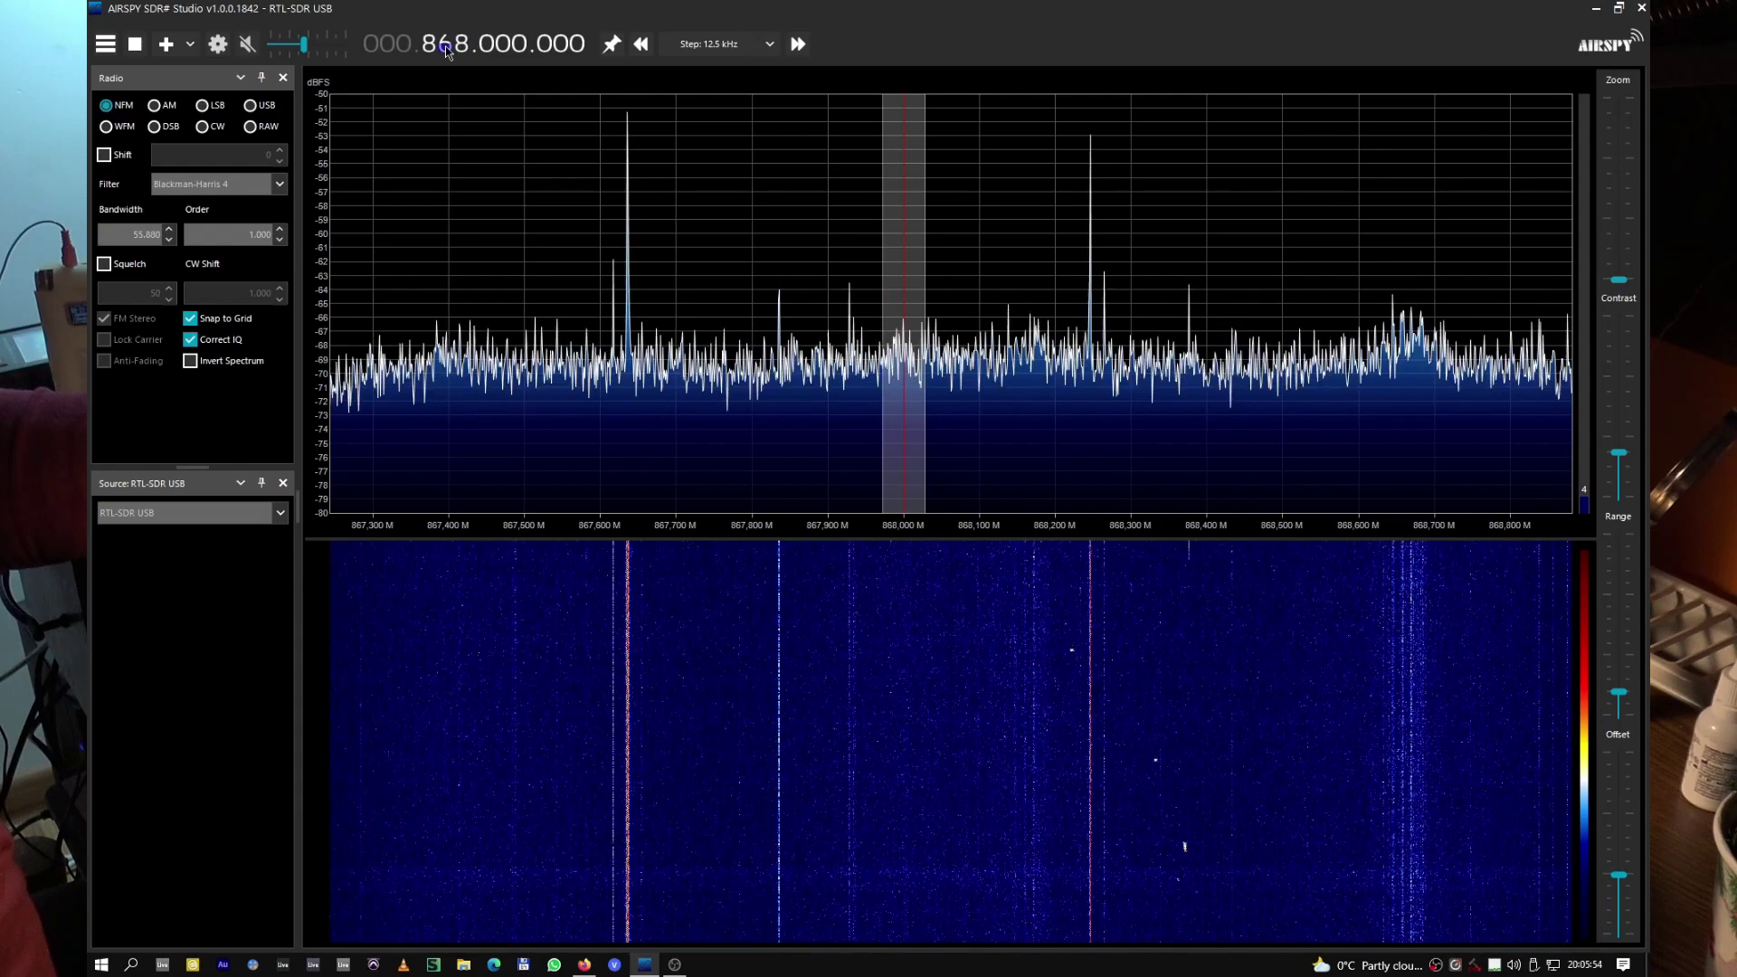
- Tune up through 927 and 932 MHz to 935 MHz to examine the signals in that band
scroll(445, 46, up, 1)
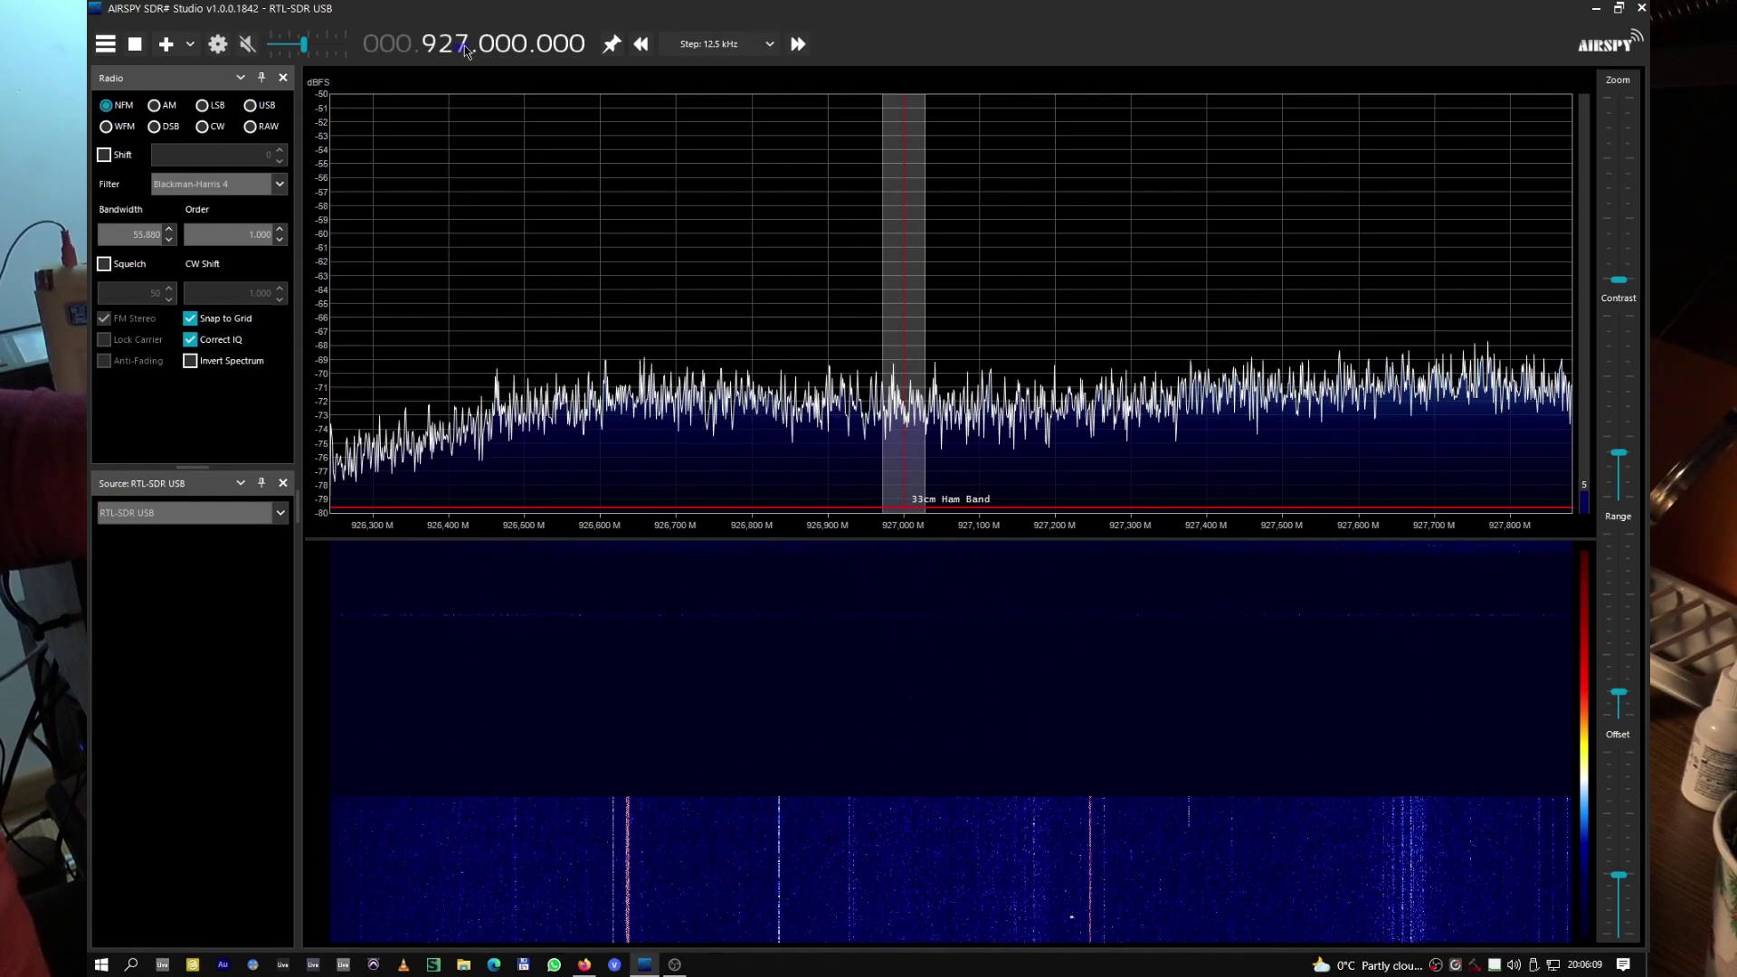
scroll(464, 50, up, 5)
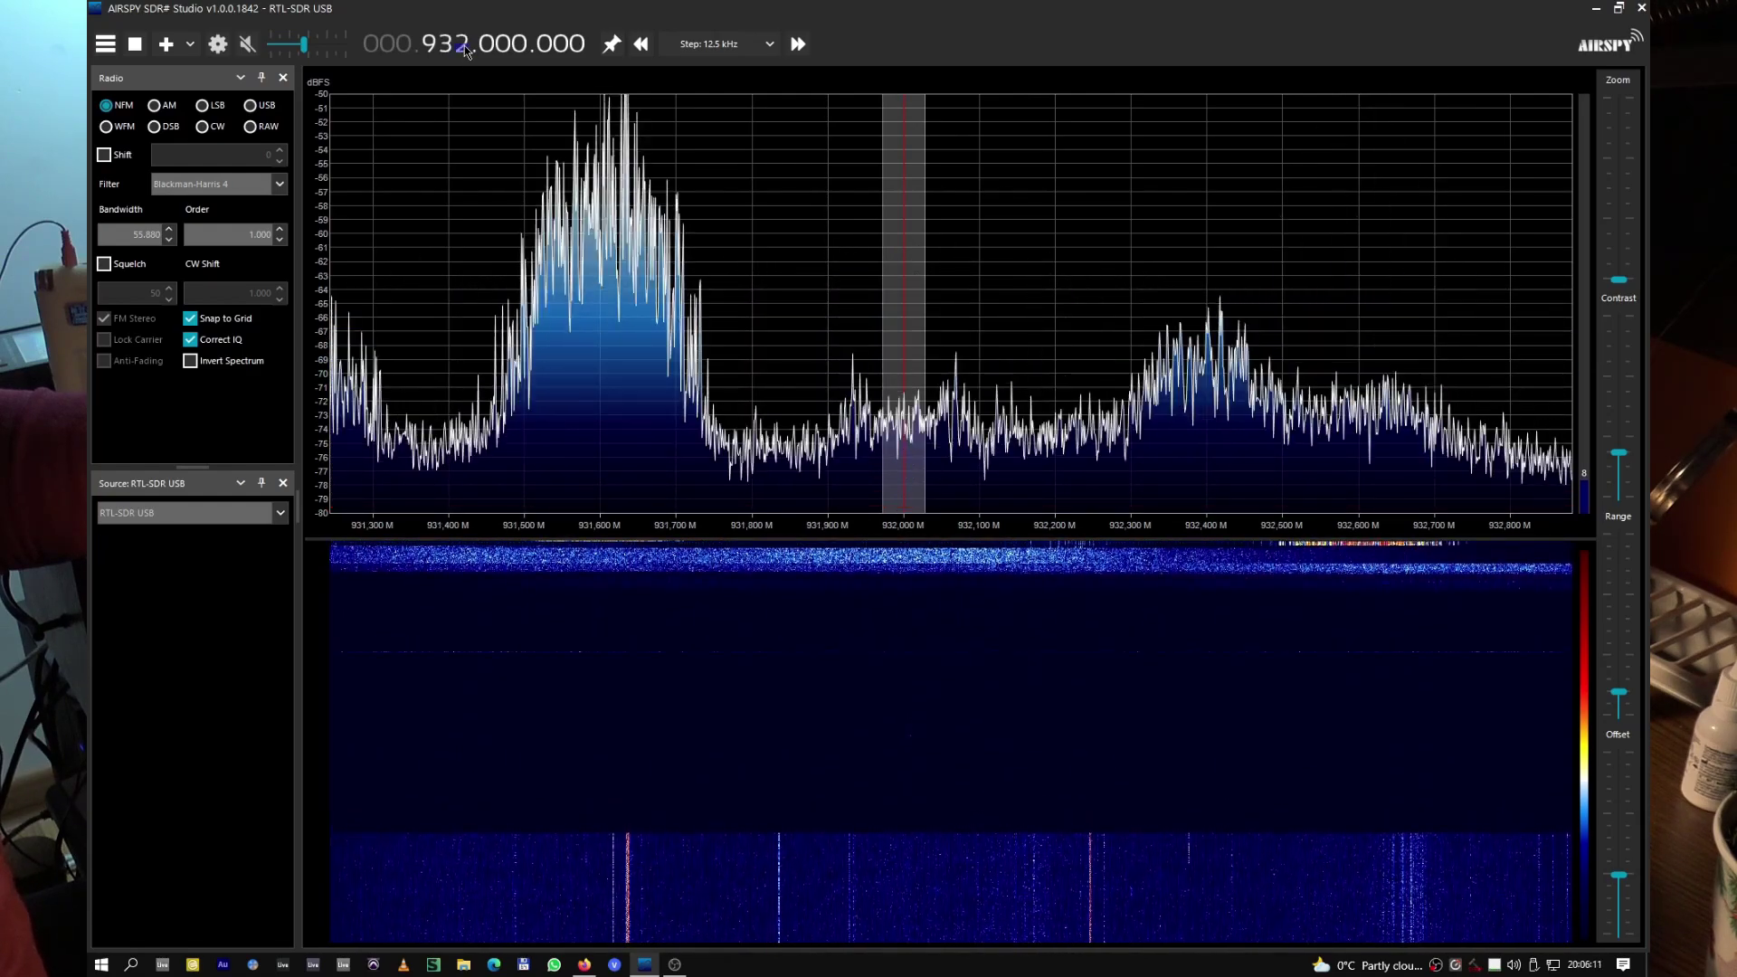
scroll(465, 46, up, 3)
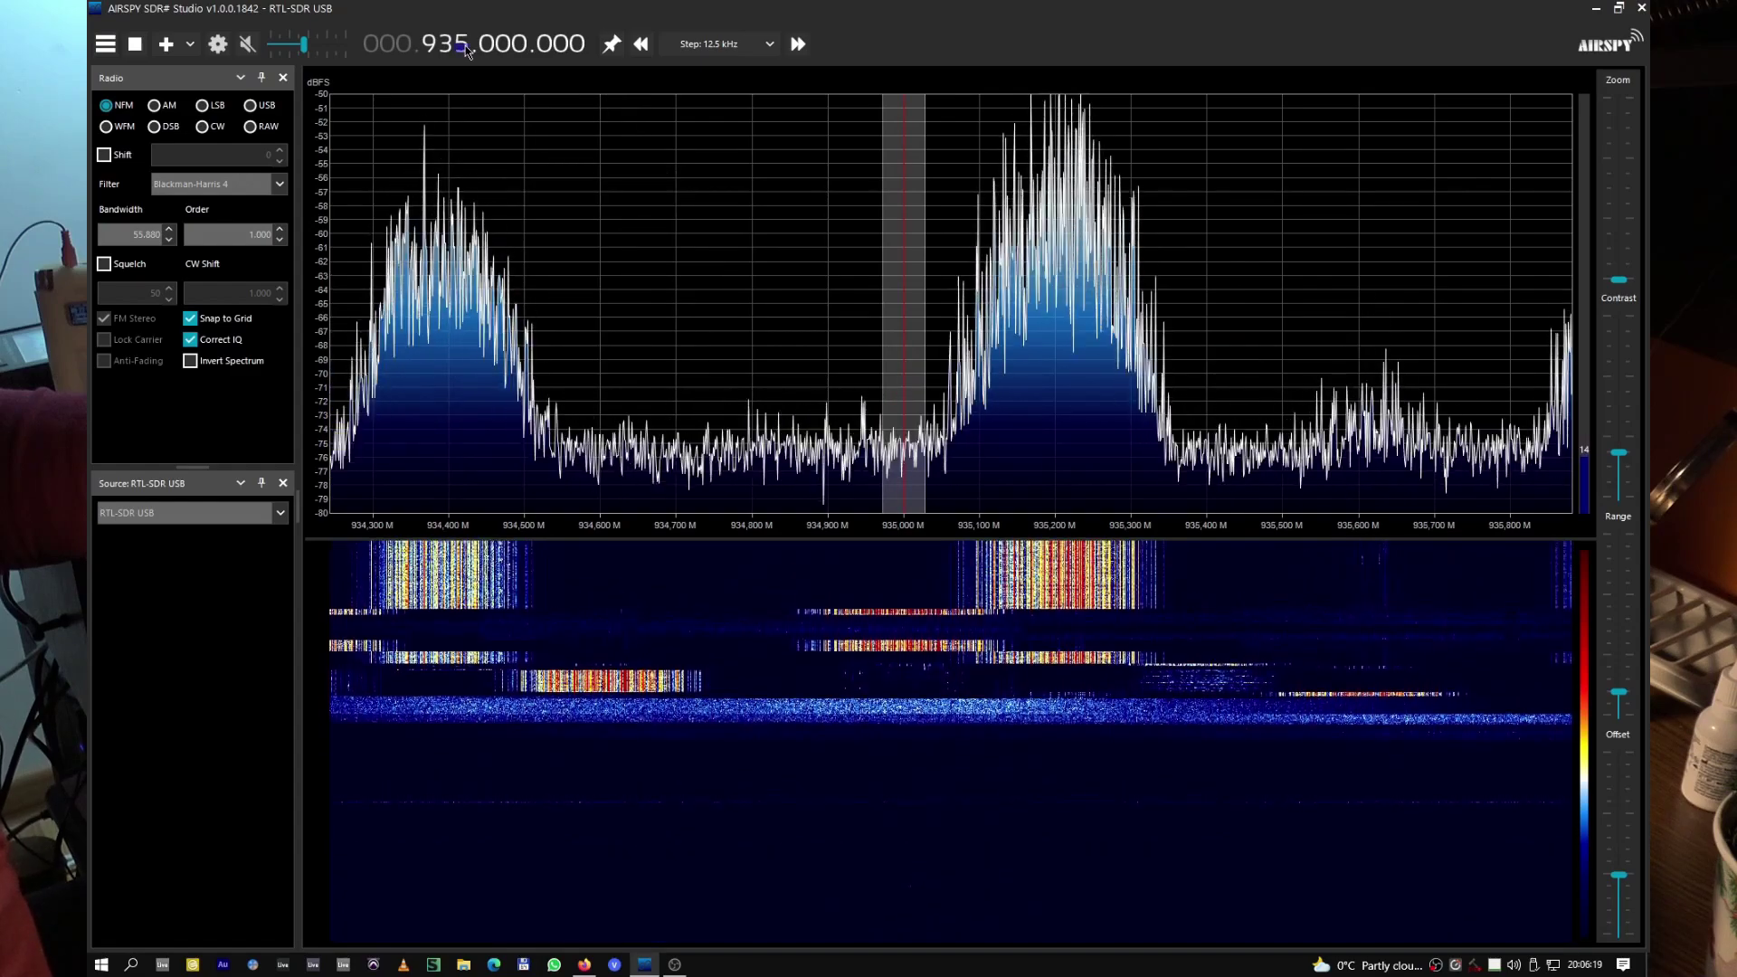
- Tune down through 931 and 924 MHz to 915 MHz to inspect the spectrum
scroll(465, 45, down, 4)
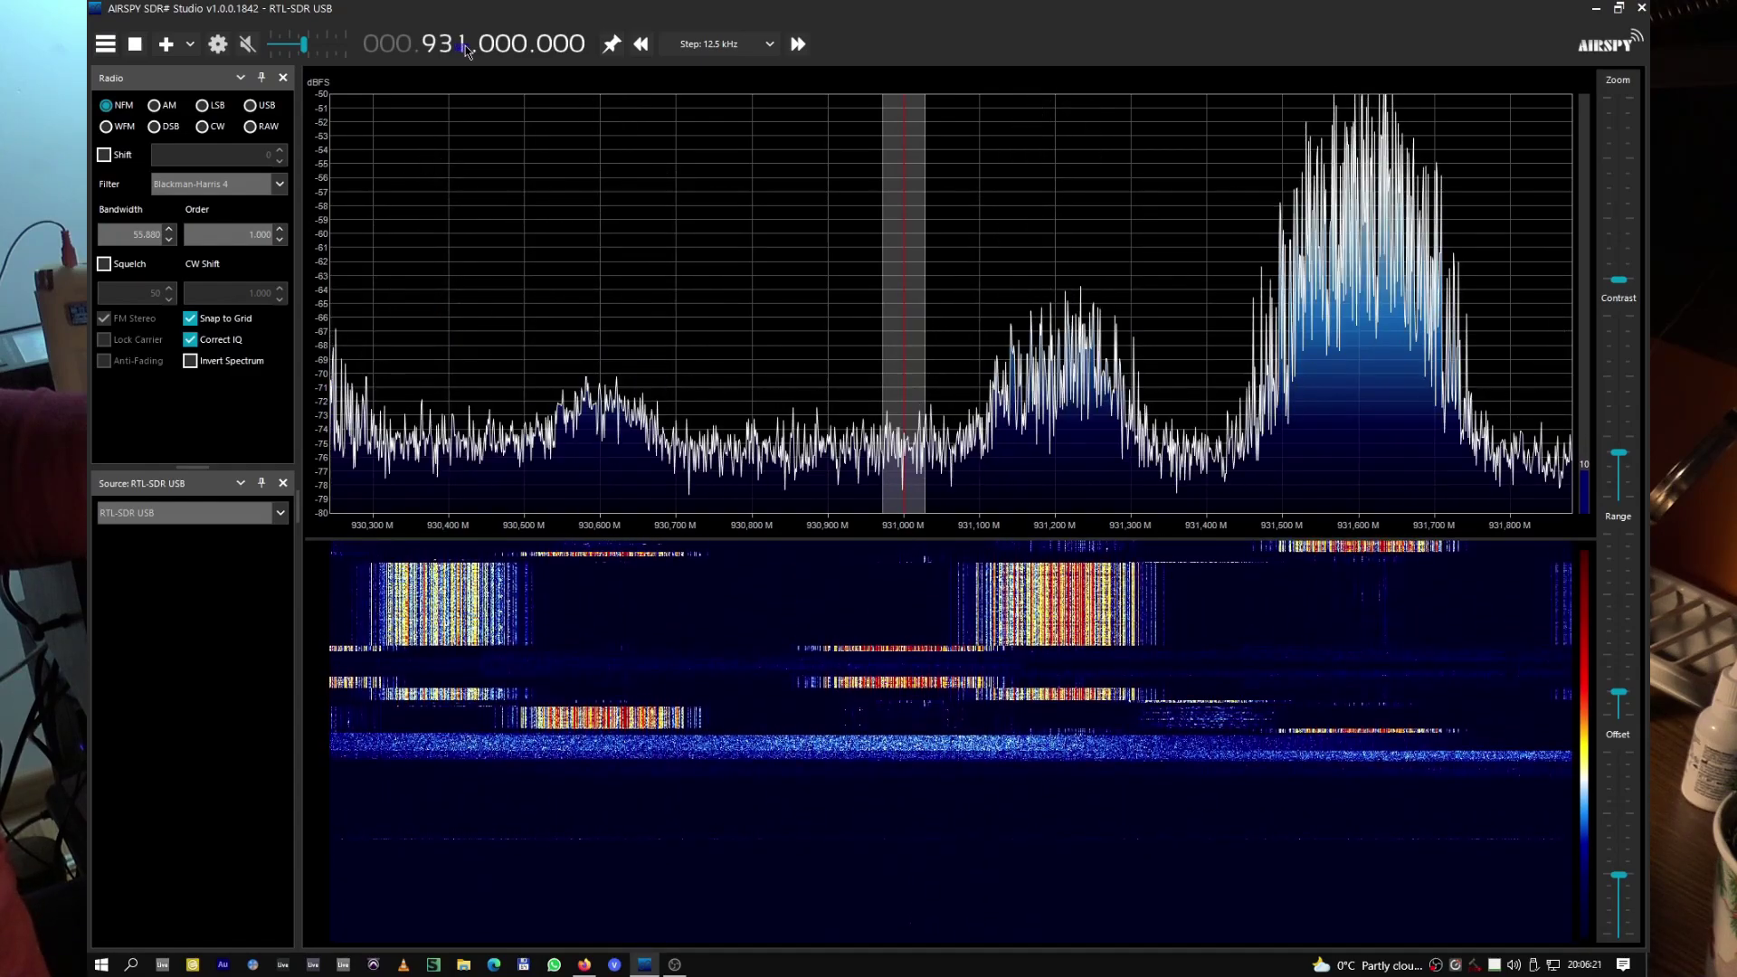
scroll(465, 45, down, 7)
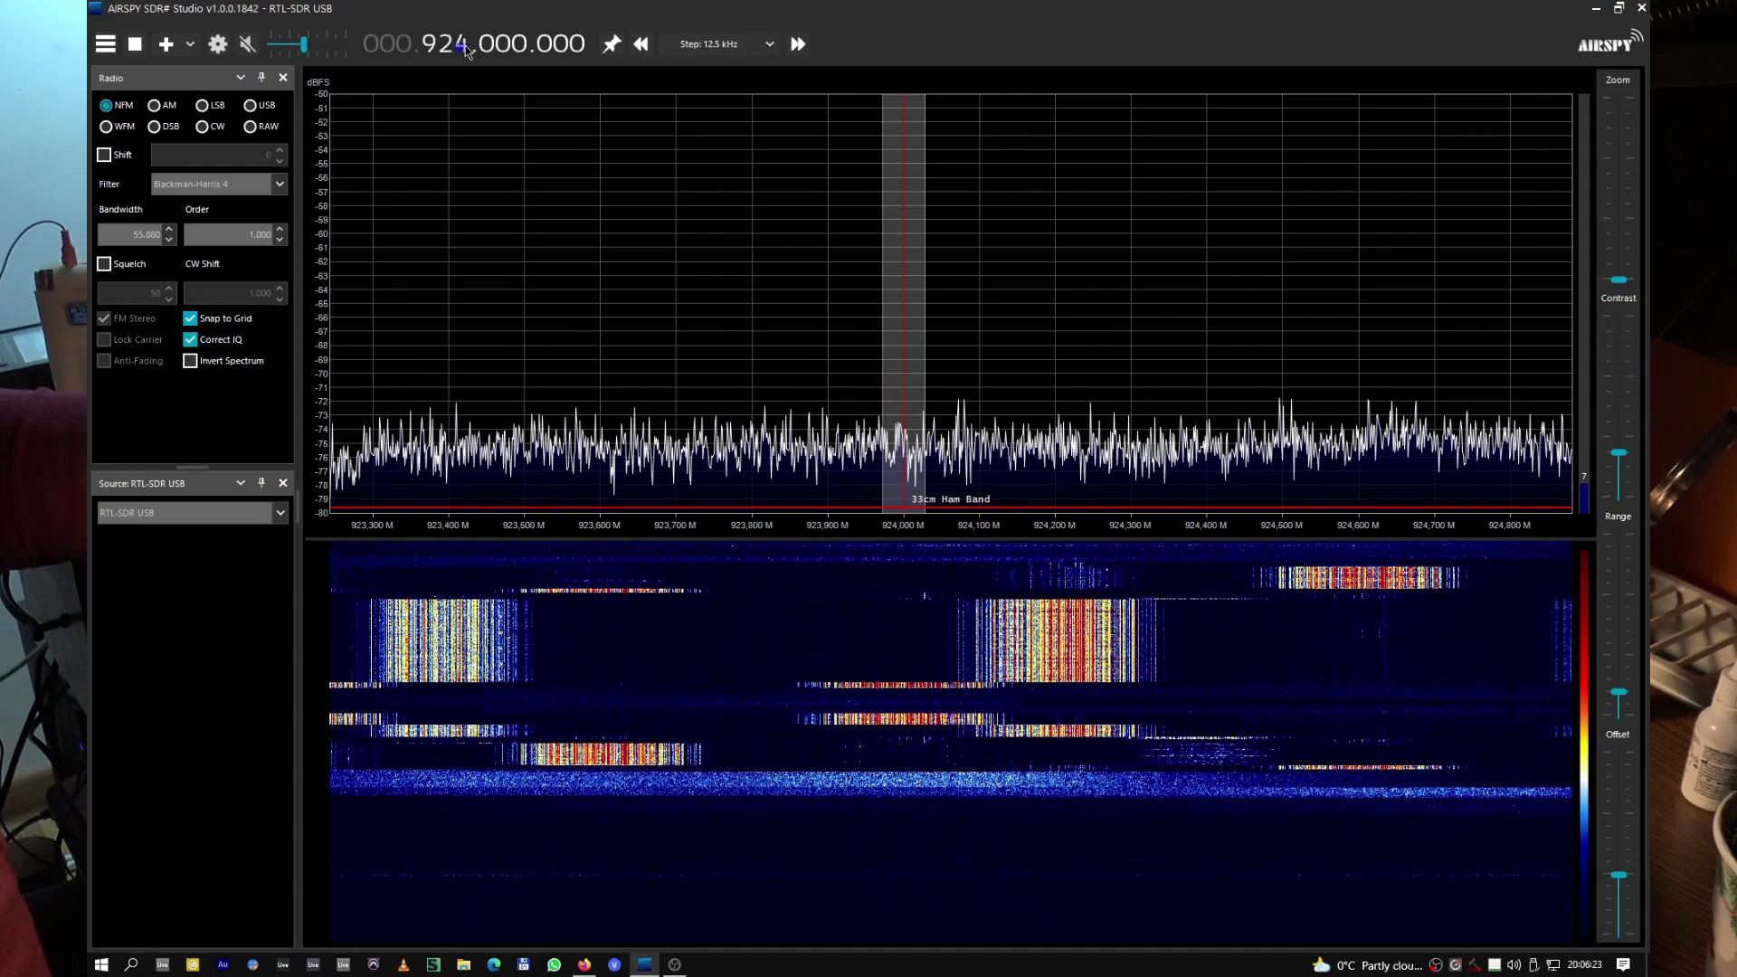
scroll(467, 50, down, 4)
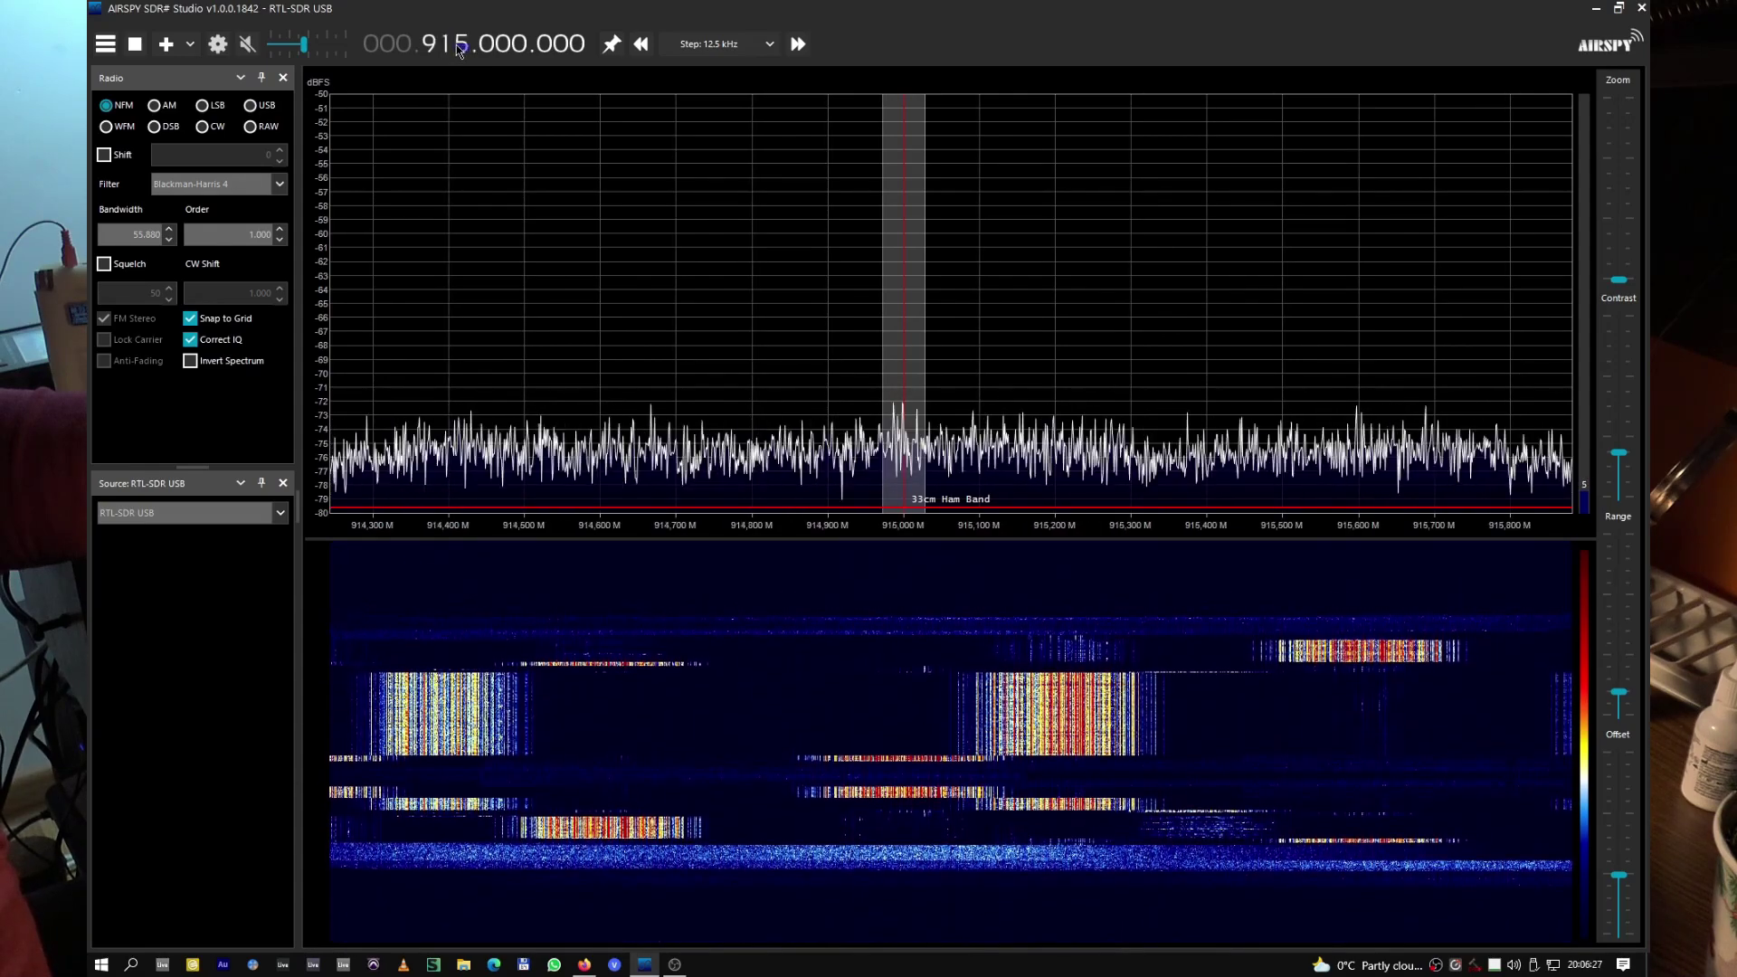
- Tune down to the 820 MHz area and on to 815 MHz, and read the signal level at the tuned frequency
scroll(432, 45, down, 1)
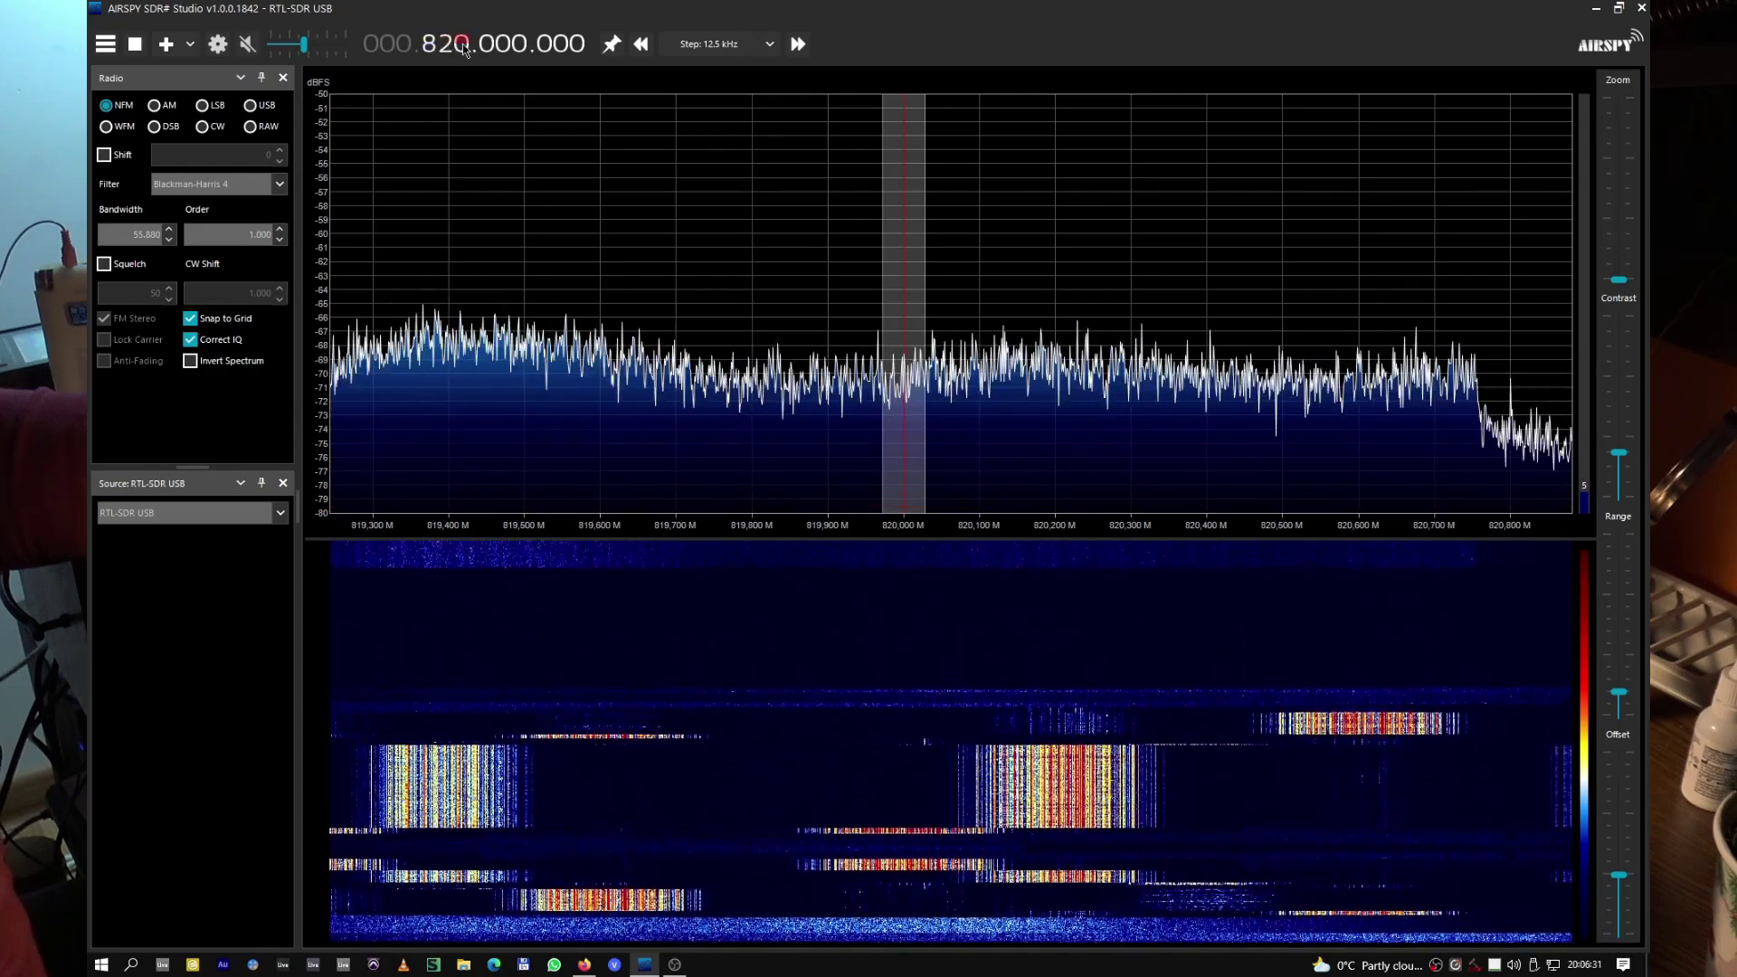
scroll(463, 46, down, 2)
scroll(463, 44, up, 2)
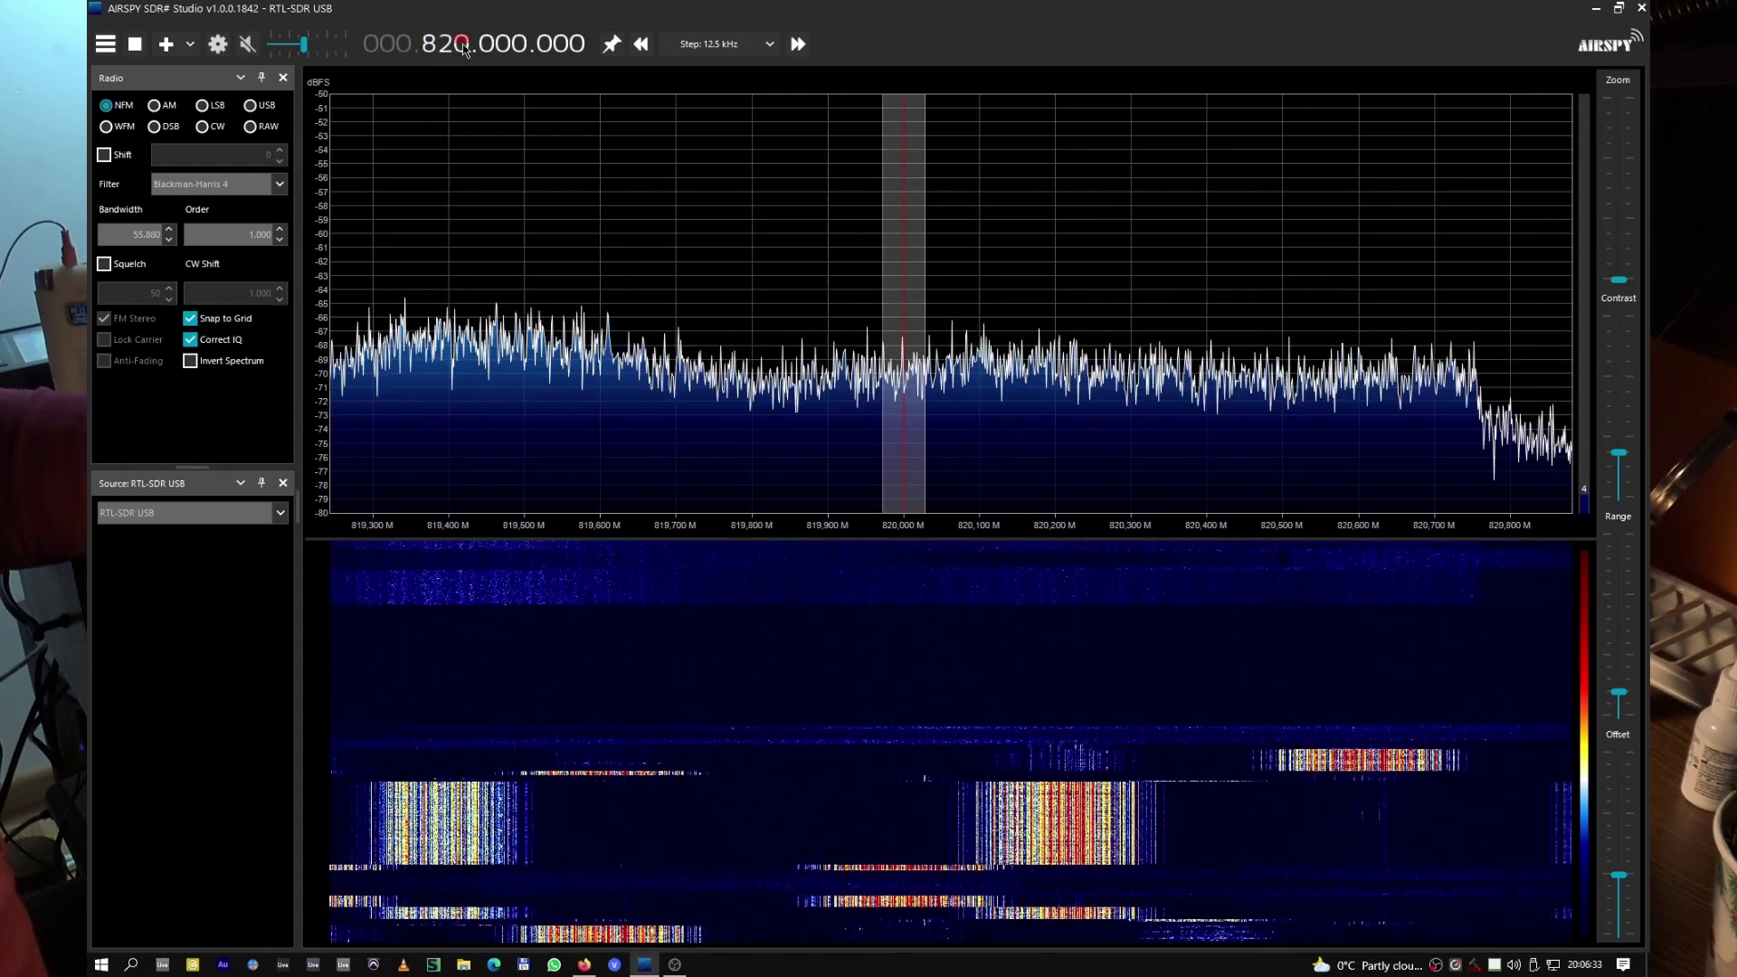
scroll(463, 43, up, 2)
scroll(463, 43, down, 4)
scroll(463, 44, down, 4)
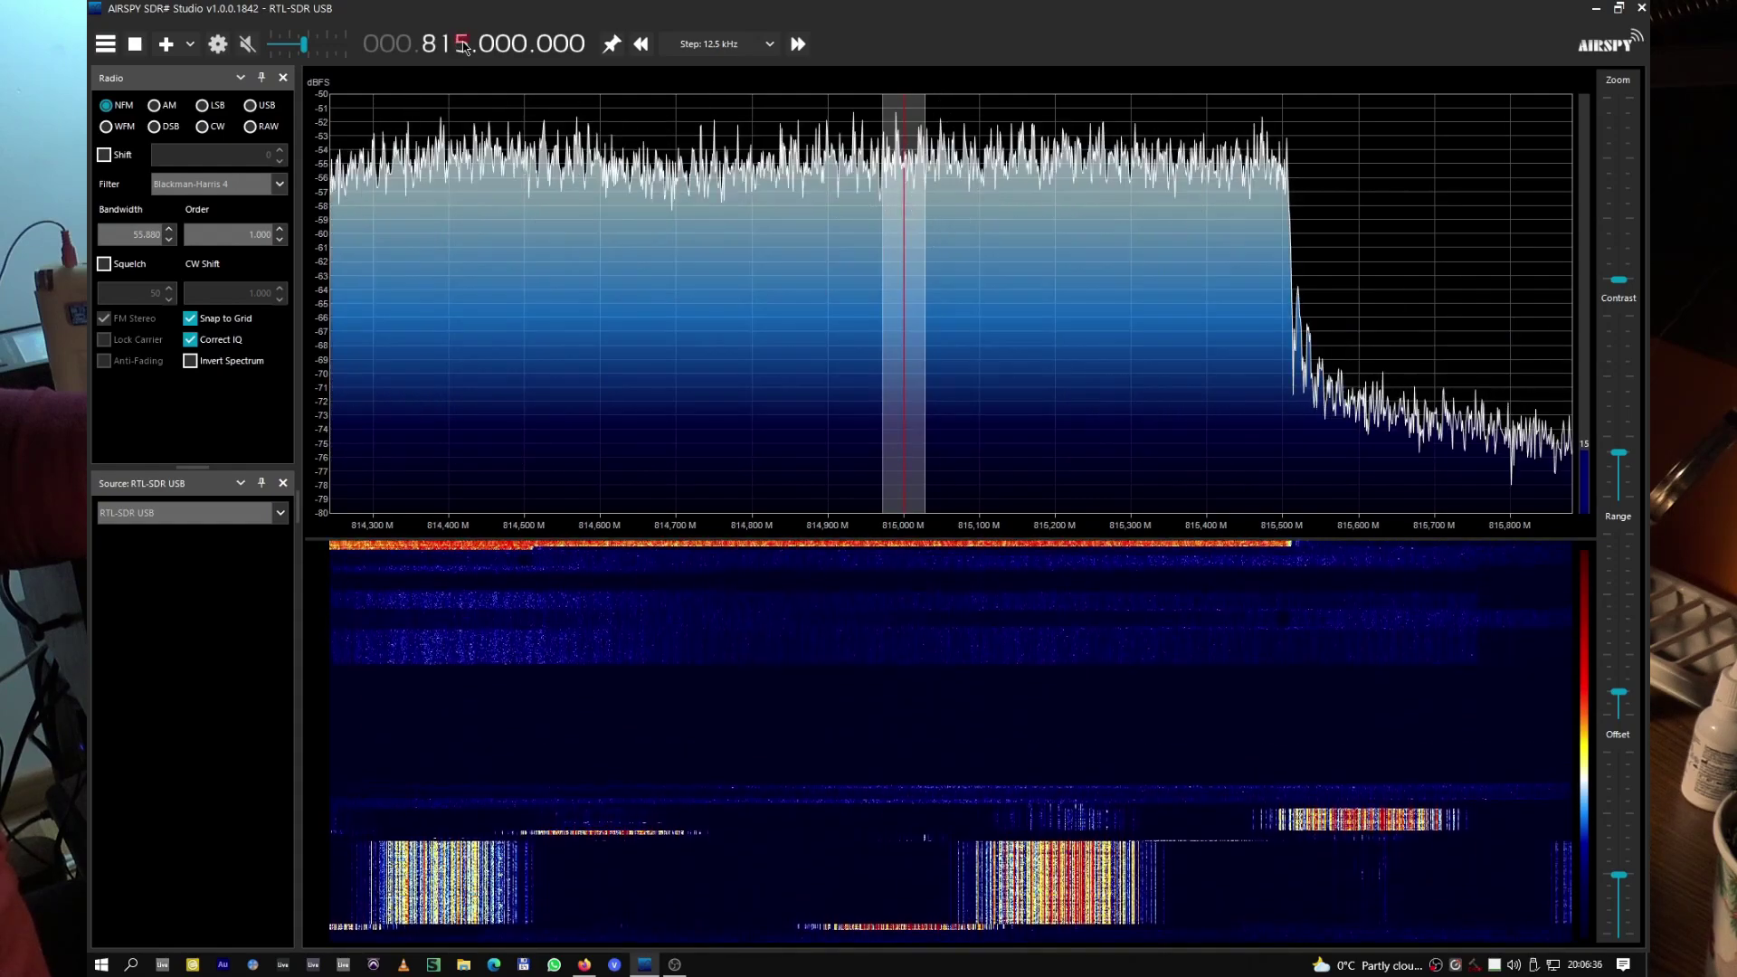
scroll(463, 43, down, 1)
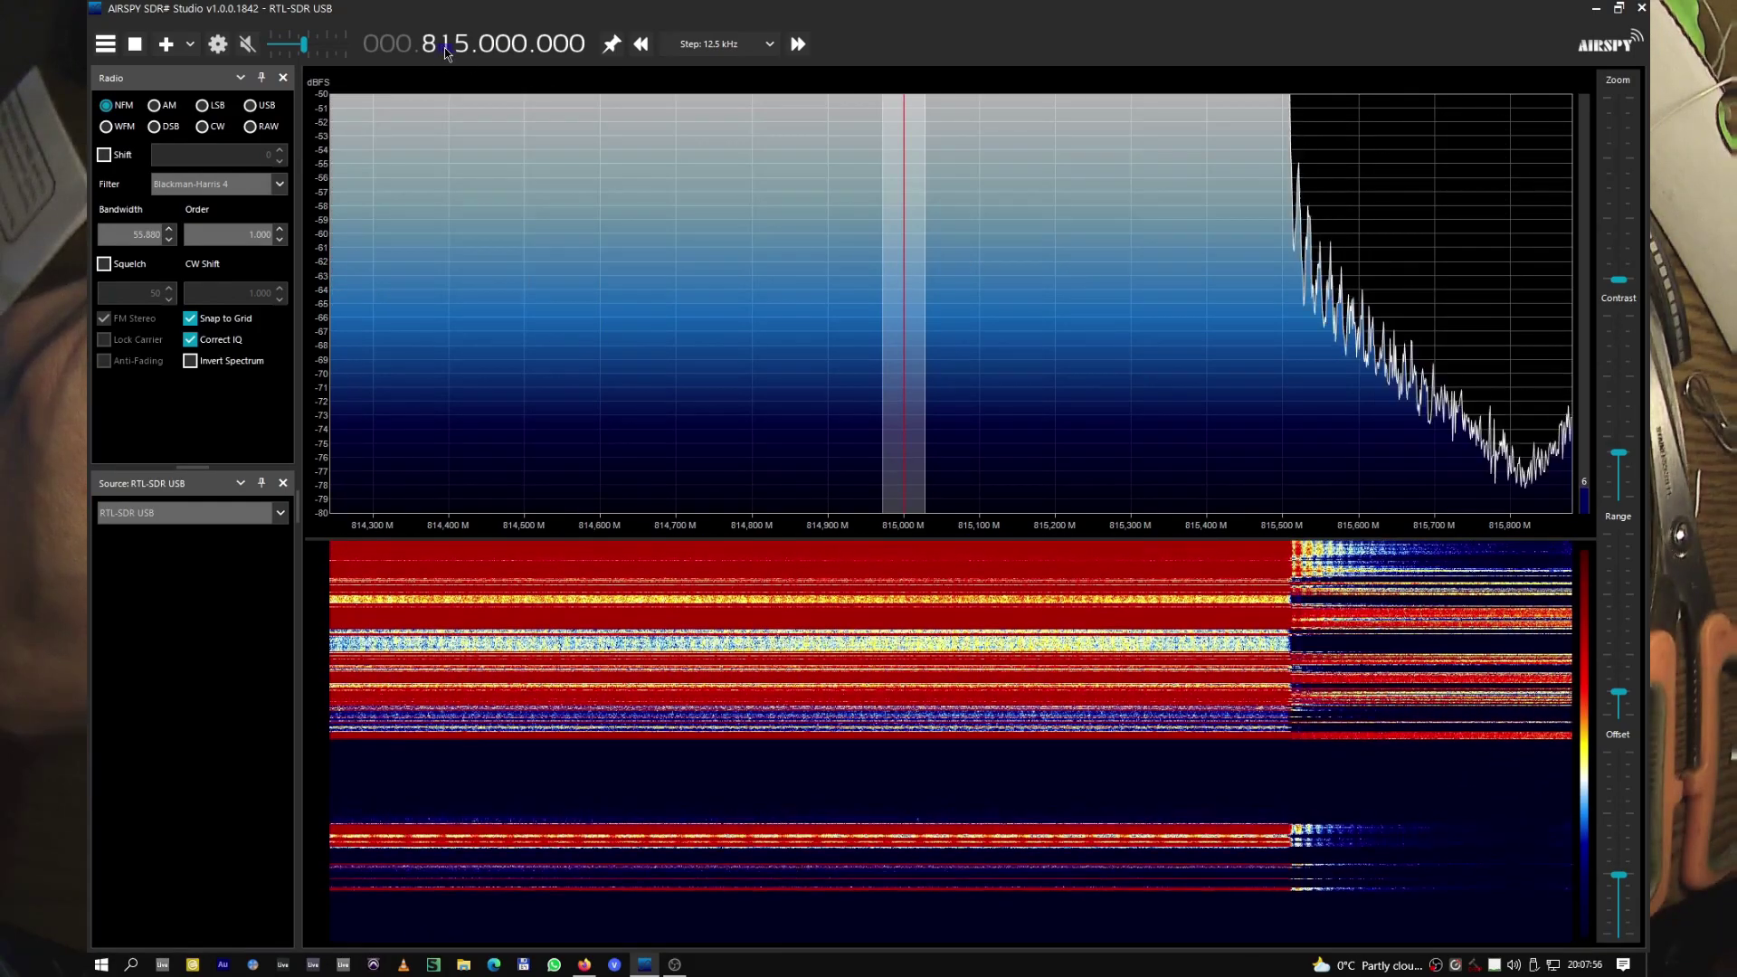
mouse_move(896, 228)
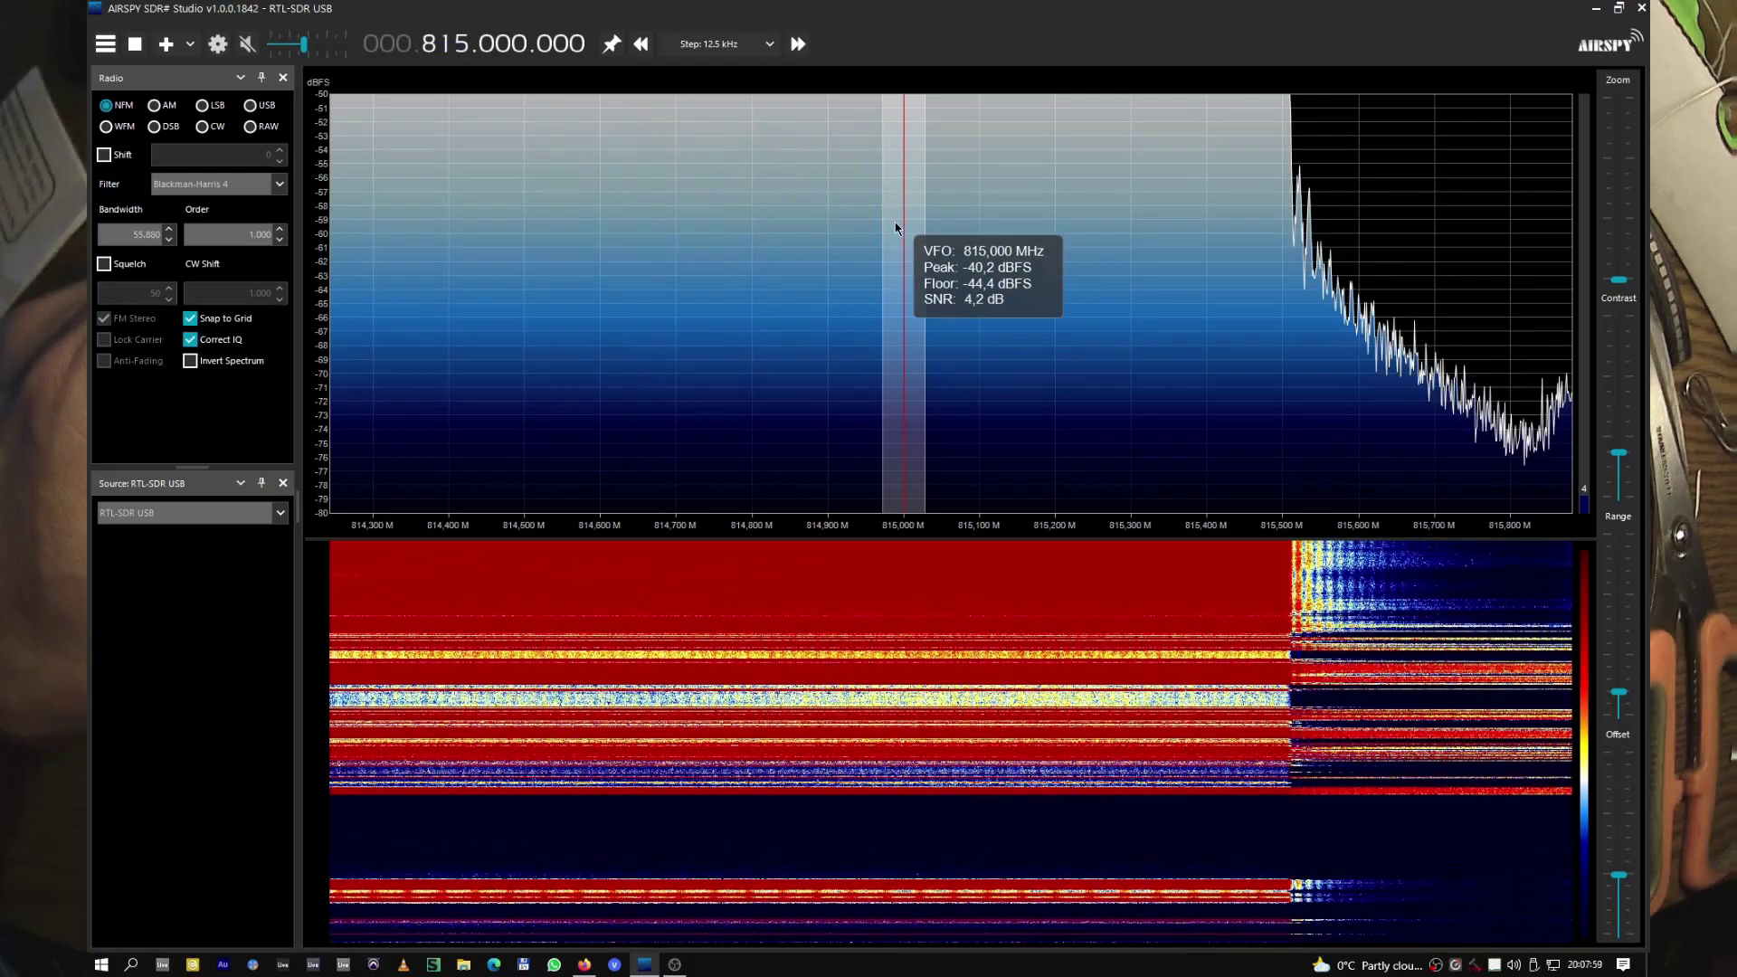
- Retune the receiver through 835 and 865 MHz to 868 MHz
scroll(447, 52, up, 2)
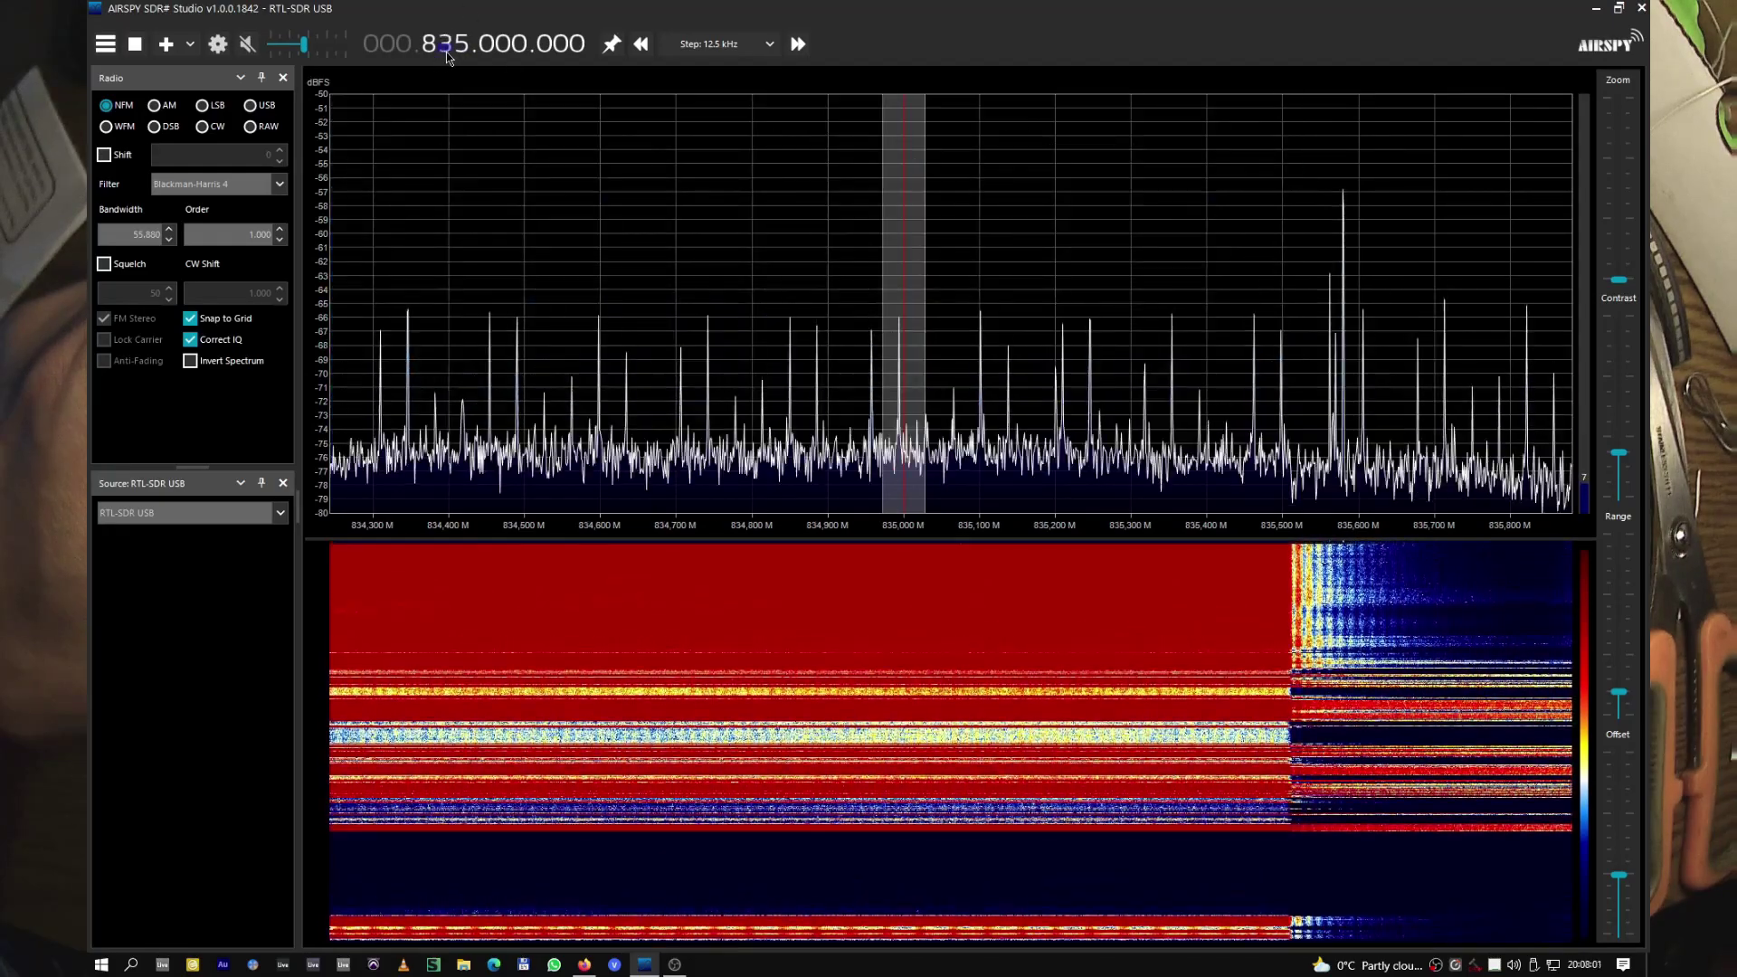
scroll(447, 52, up, 3)
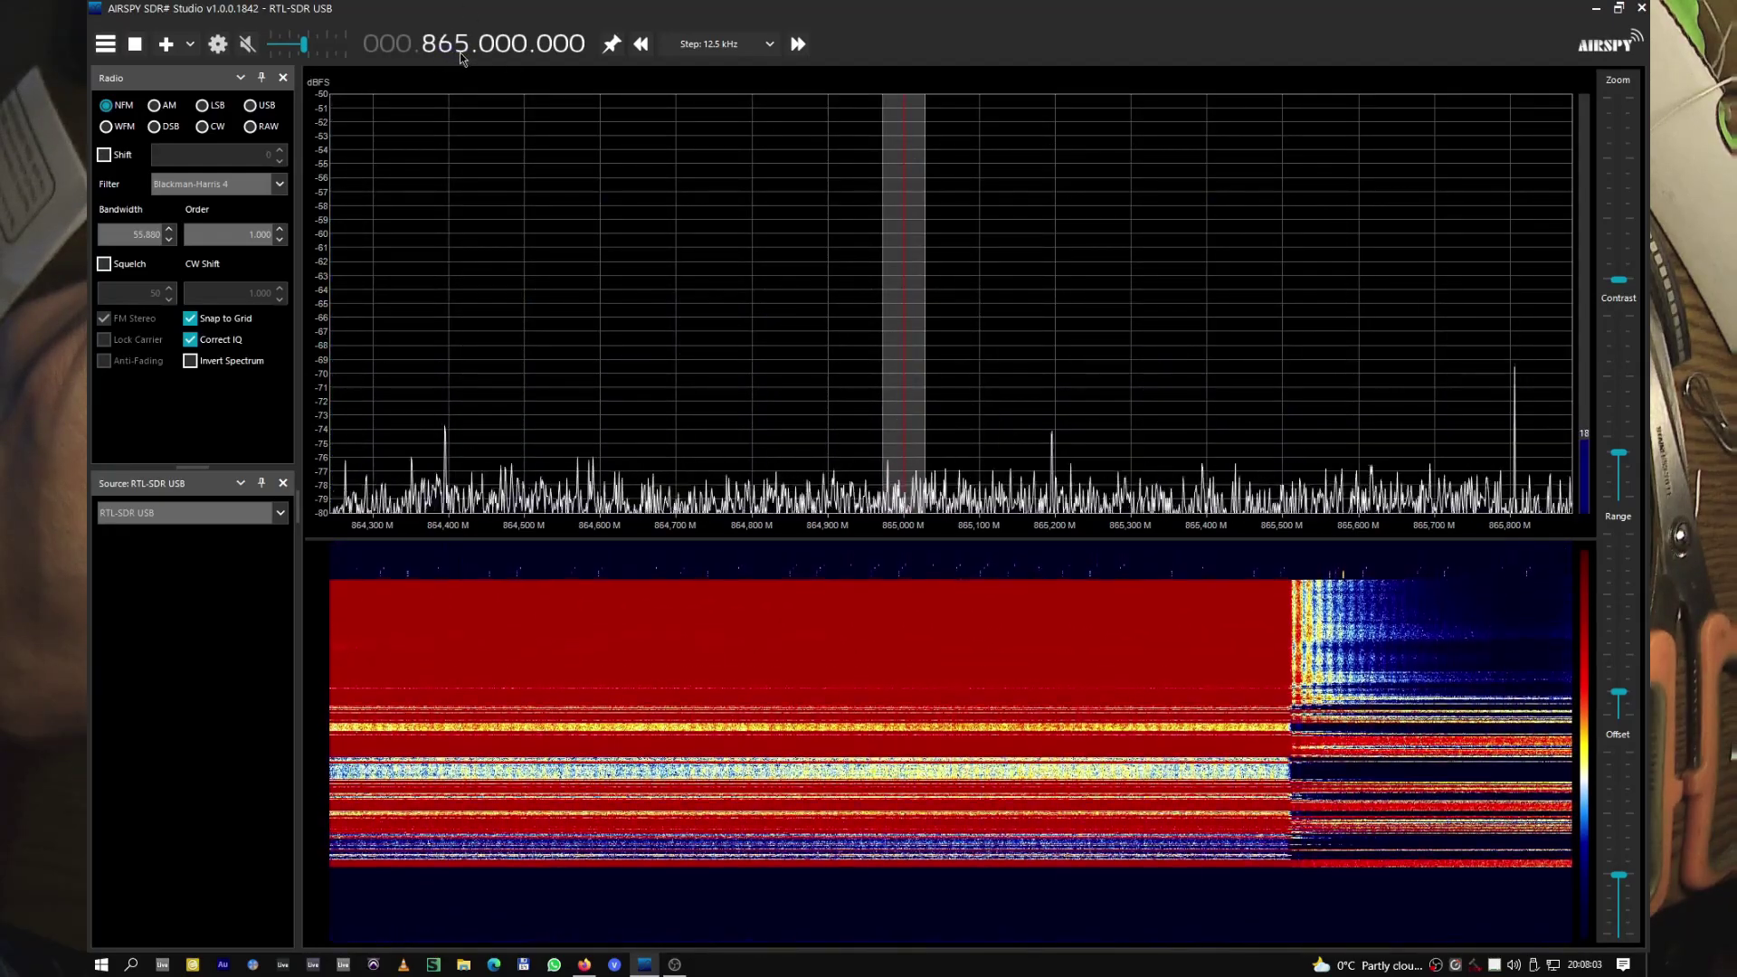
scroll(465, 45, up, 2)
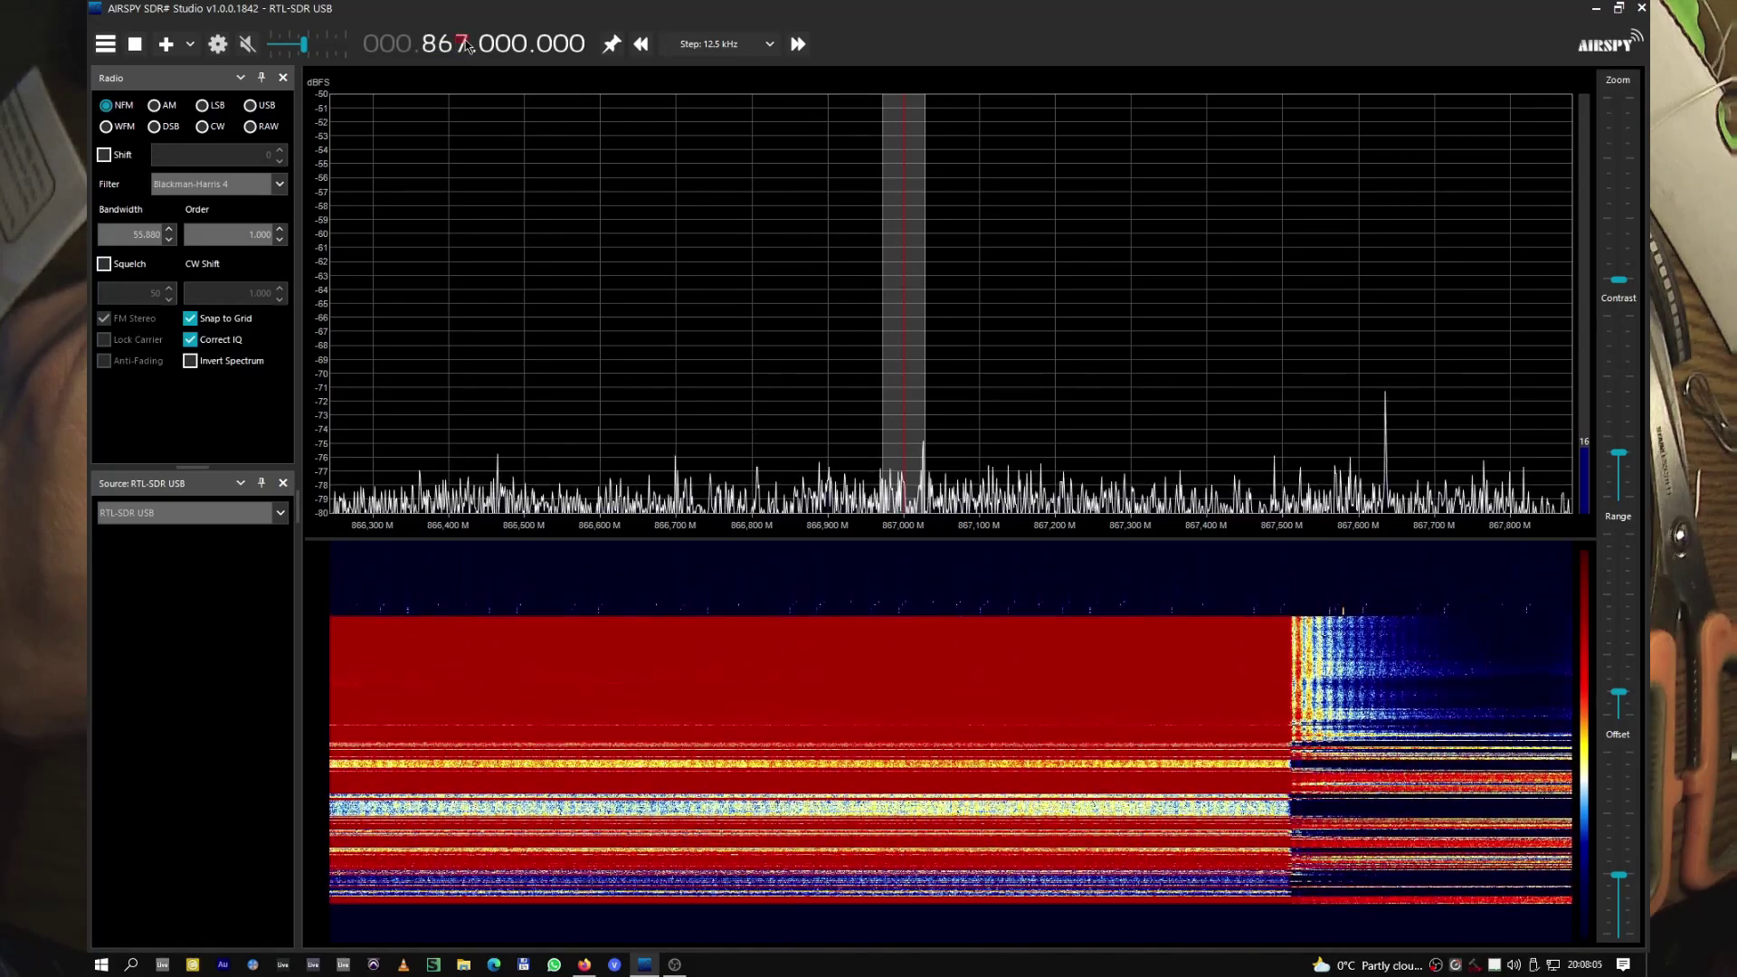
scroll(465, 45, up, 1)
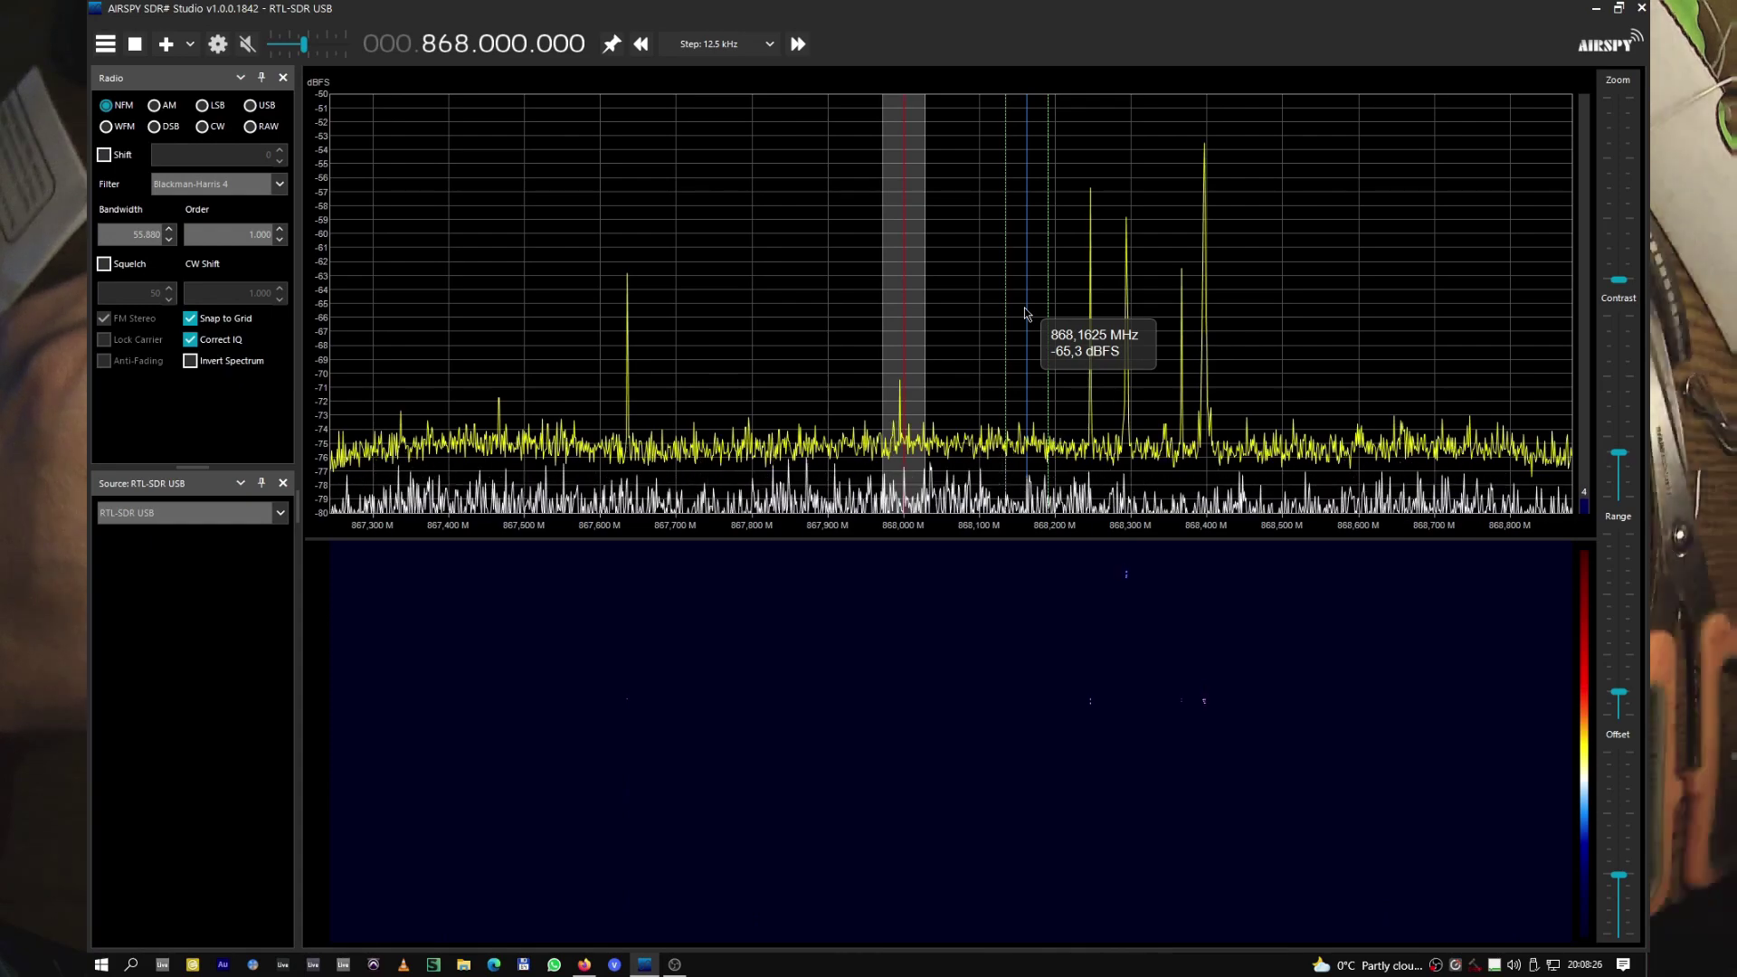
- Reduce the RF gain in the RTL-SDR device settings and raise the spectrum display's offset slightly
click(217, 44)
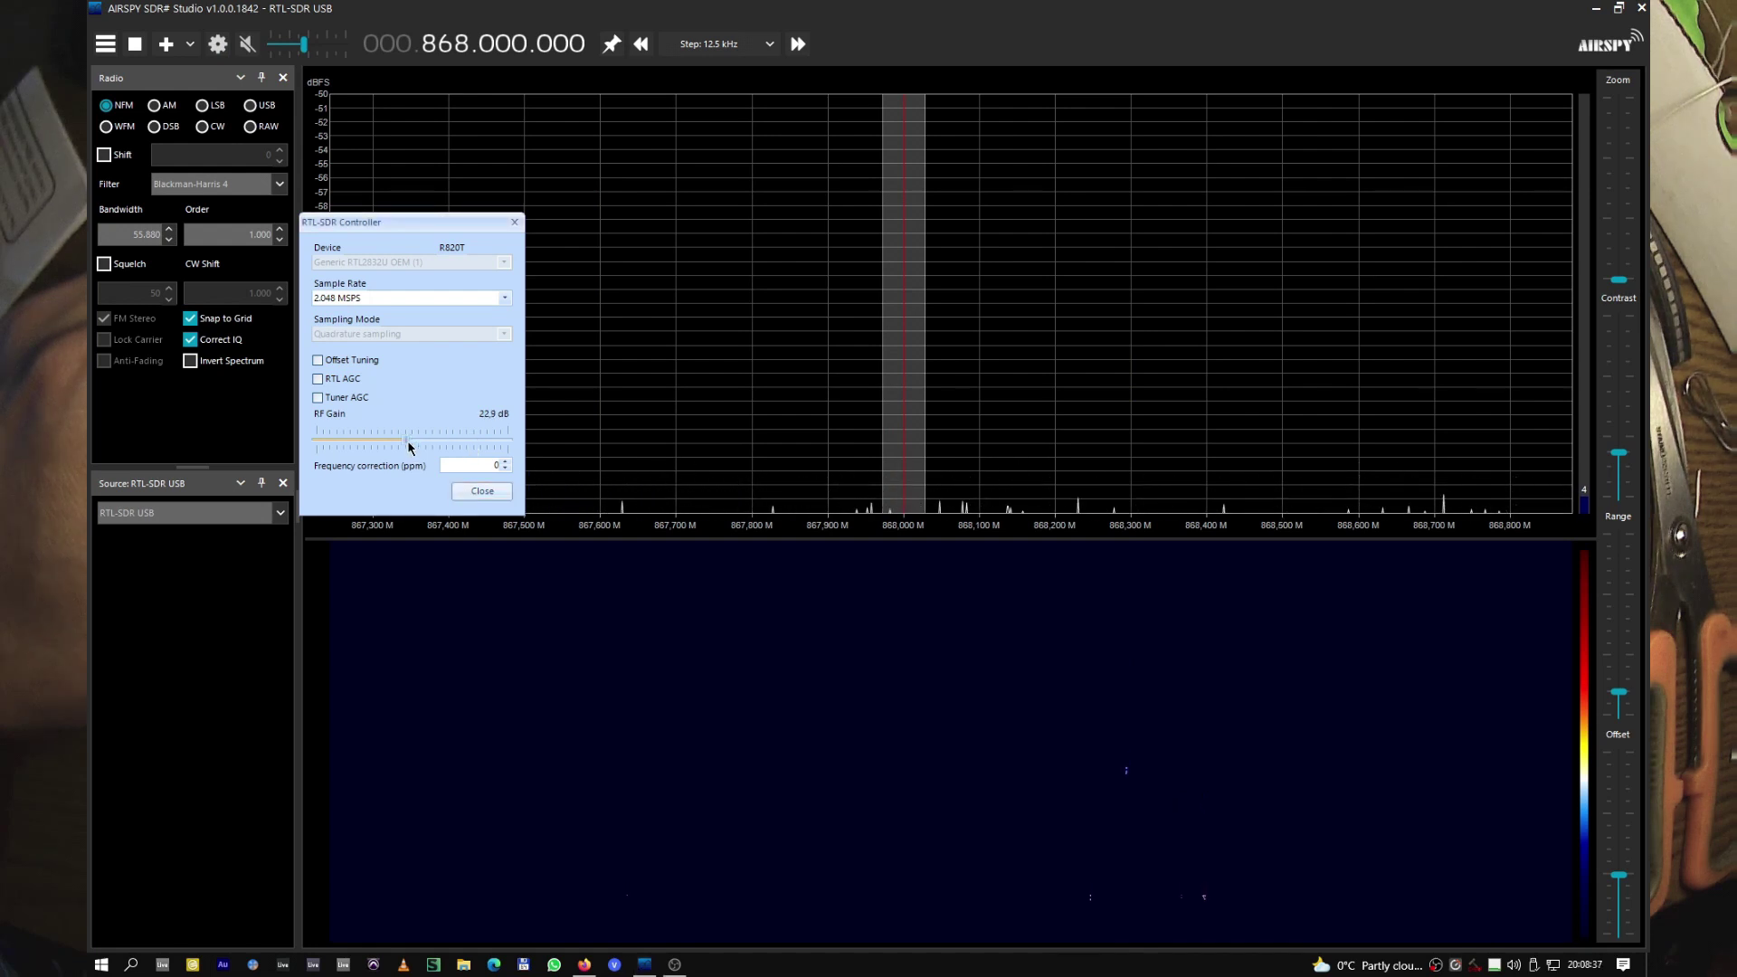
drag(408, 443, 394, 442)
drag(1624, 880, 1625, 867)
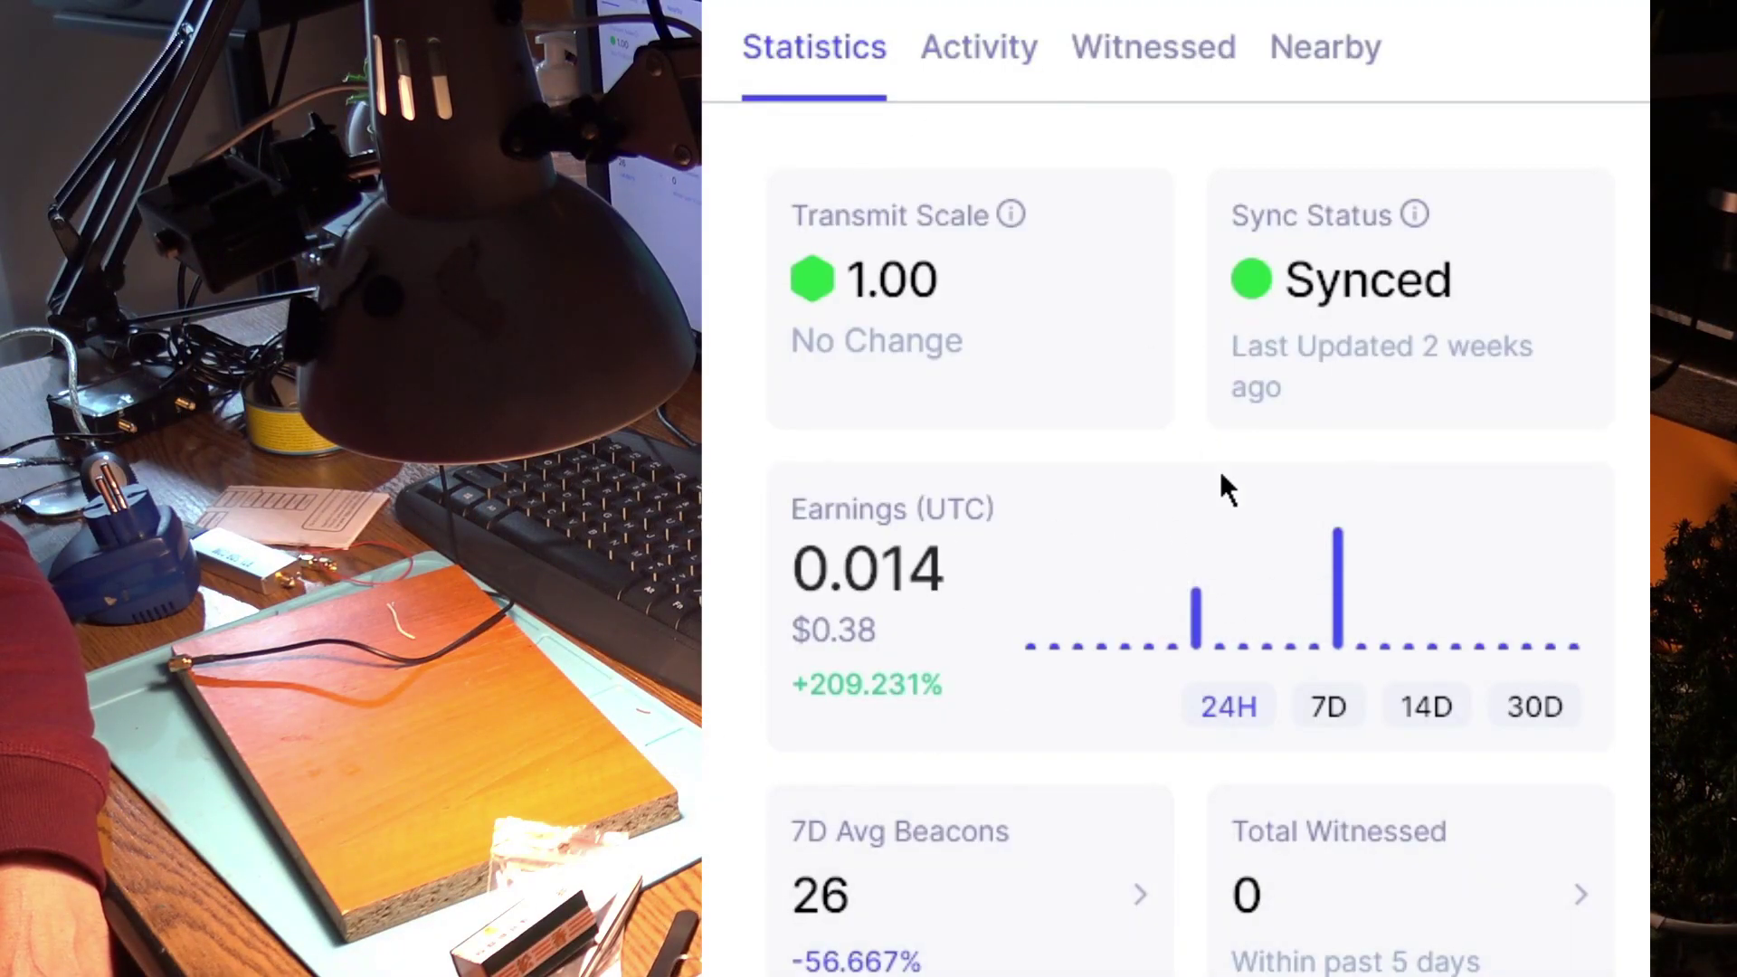
- Switch to the hotspot's activity view and look through the list of all its recent activity
click(979, 65)
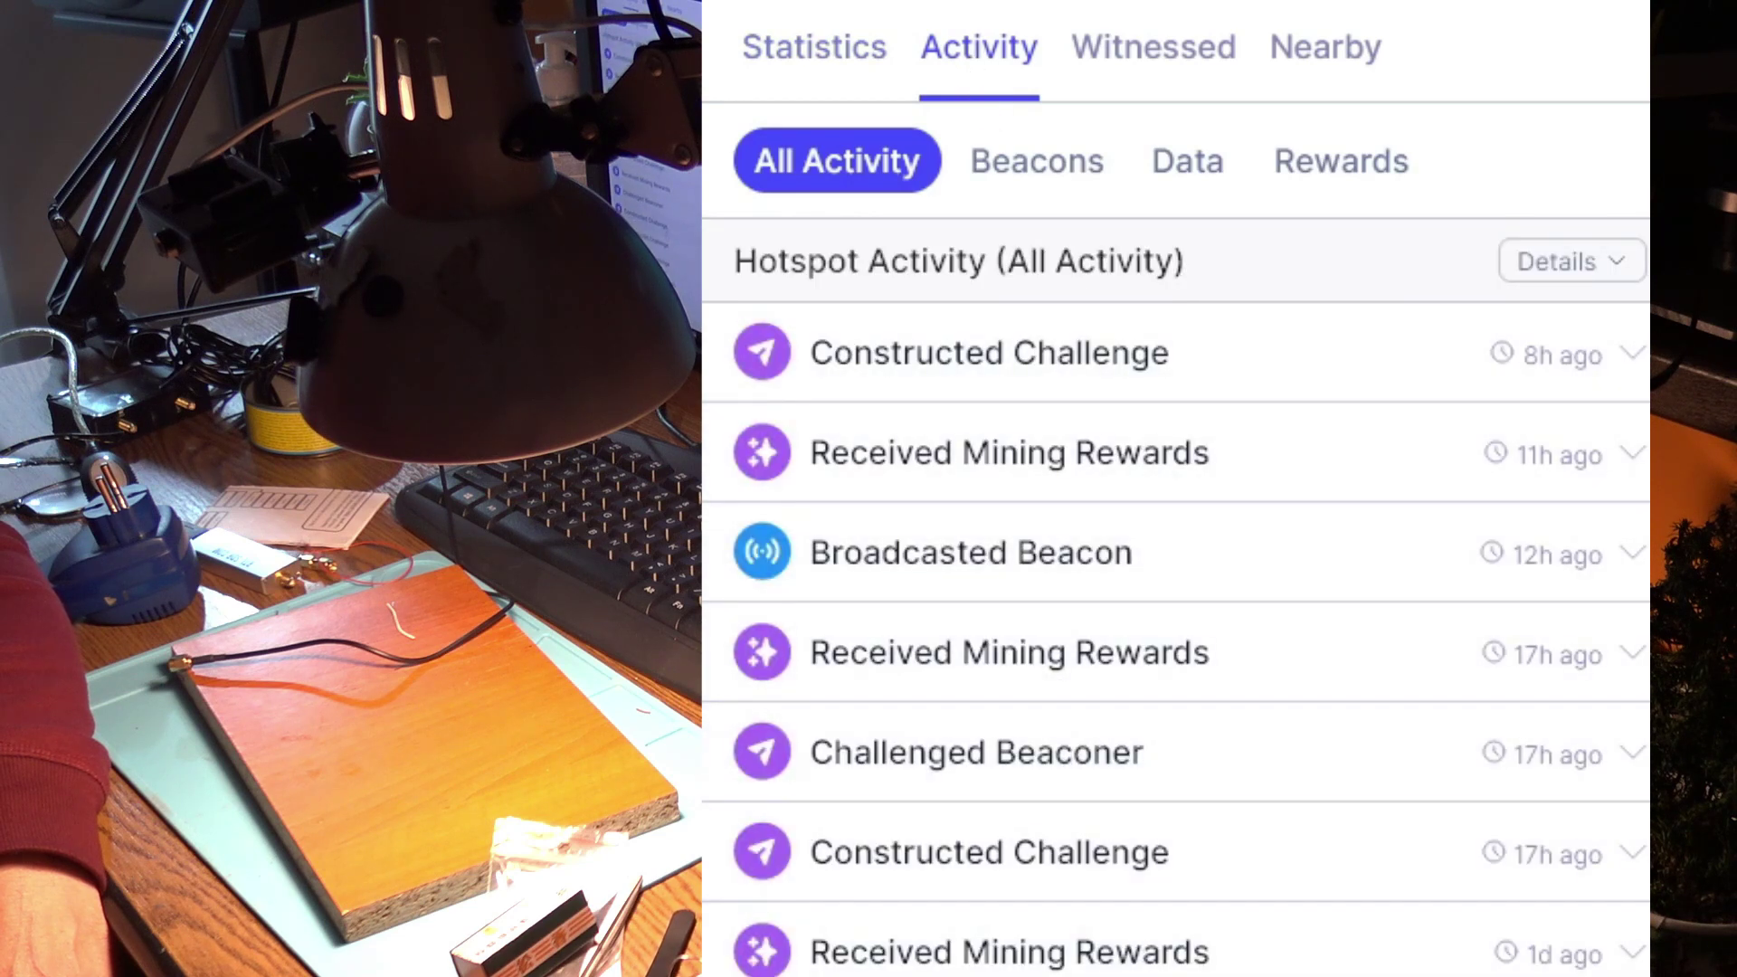
scroll(1176, 597, down, 8)
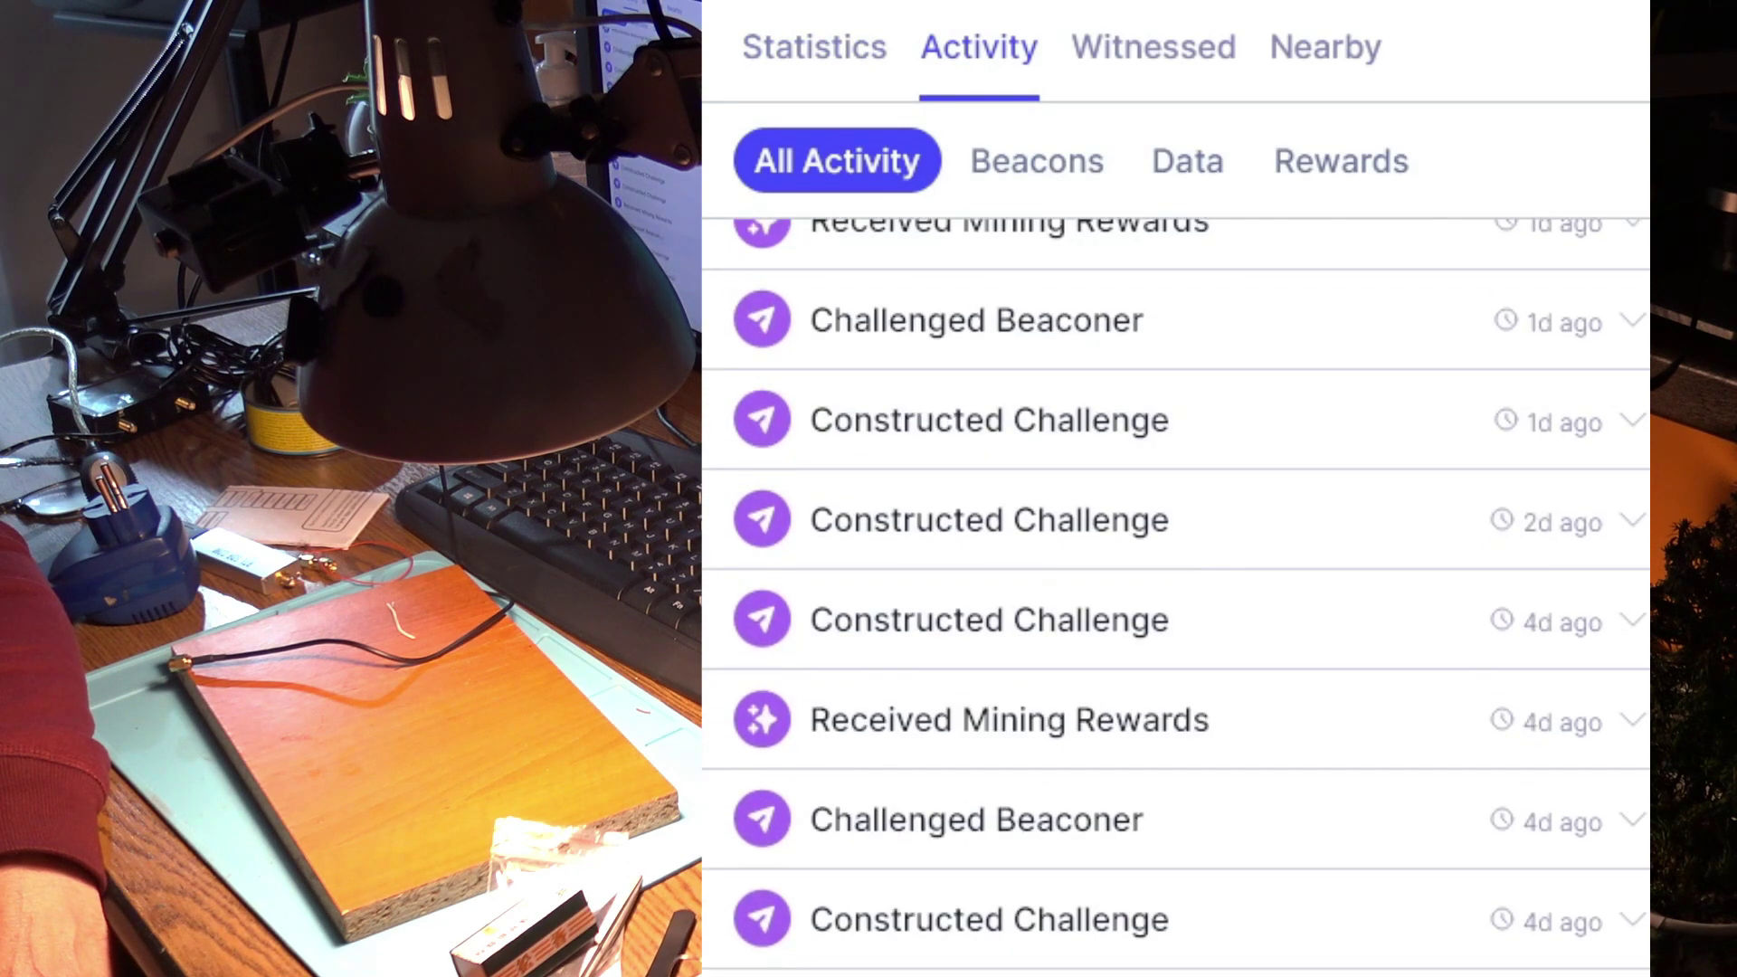
scroll(1177, 597, up, 8)
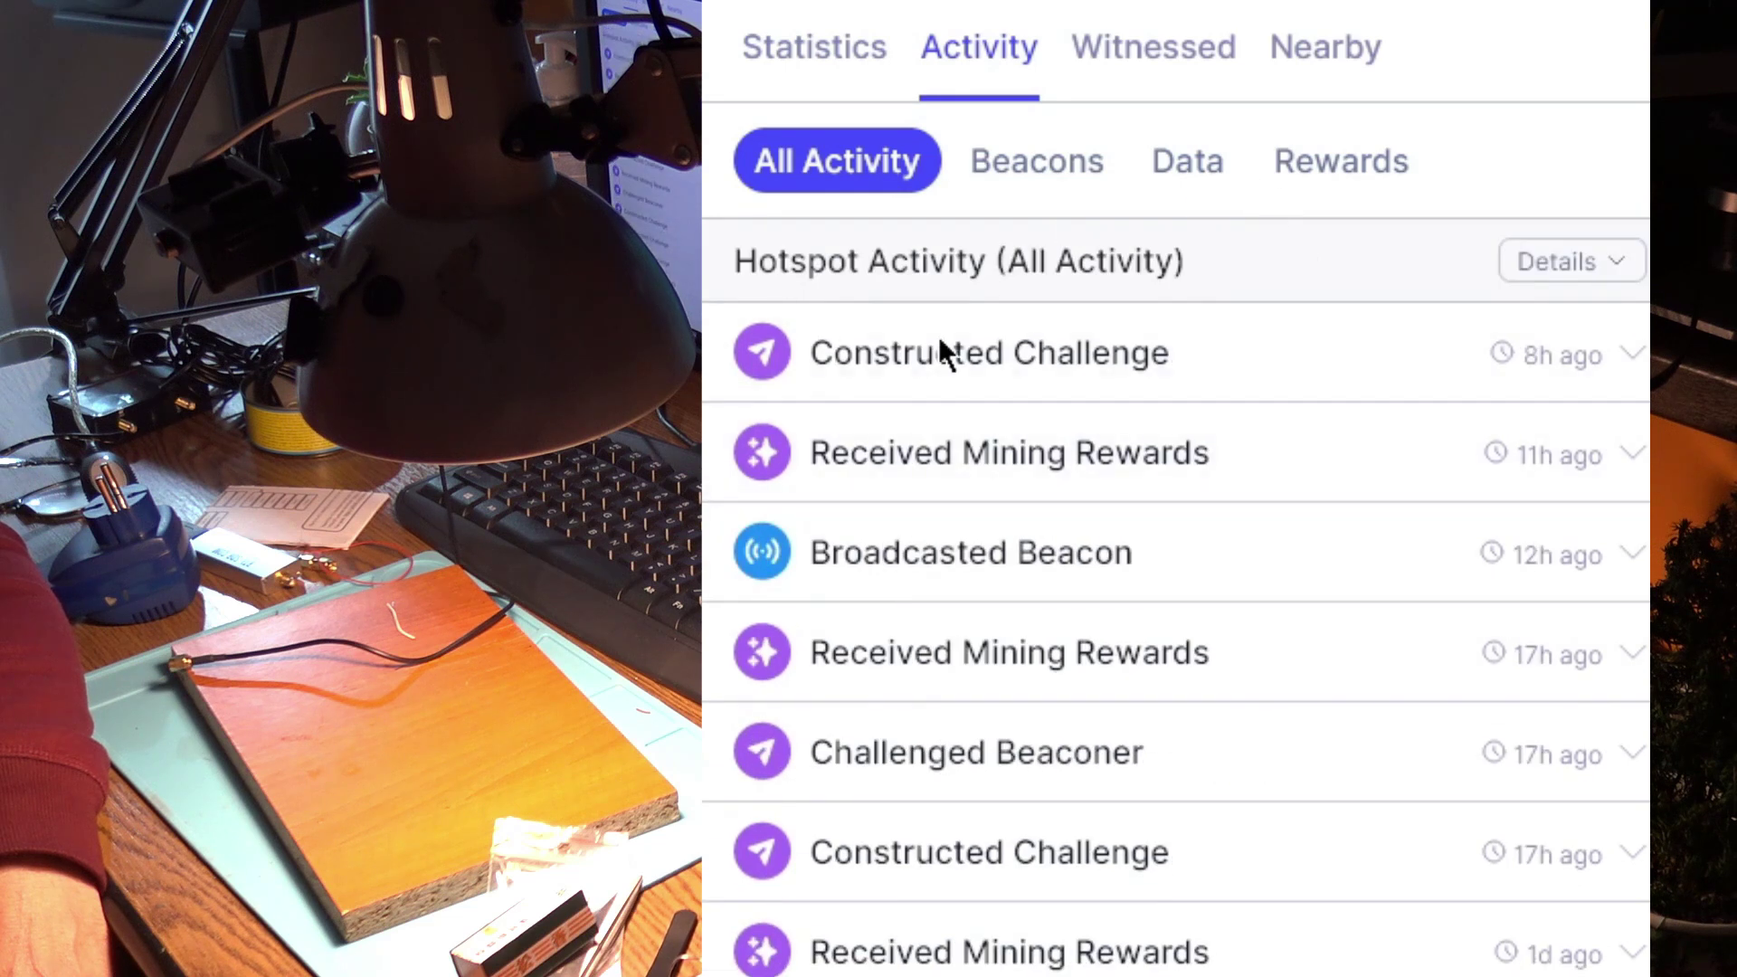